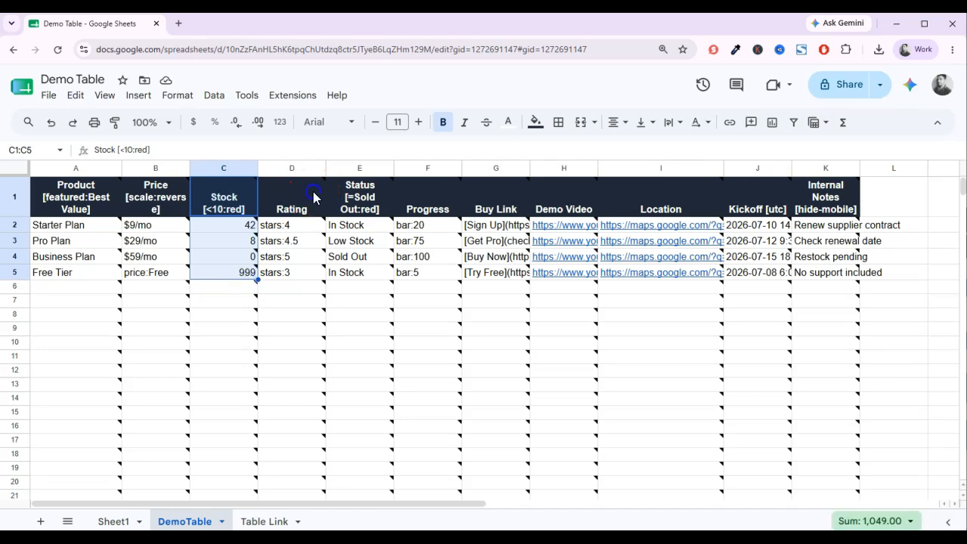
Examine the tagged Status, Progress and Buy Link columns of the DemoTable sheet, then the whole table range.
left_click_drag(360, 198, 358, 287)
left_click_drag(423, 212, 429, 283)
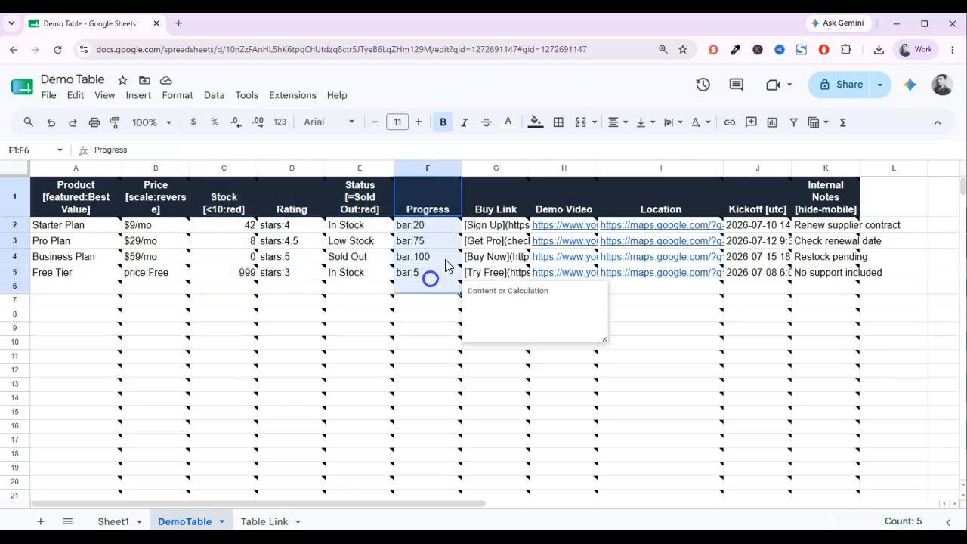
left_click_drag(495, 210, 492, 284)
left_click_drag(117, 211, 801, 312)
View the Table commands of the Gs2Web SaaS add-on, including Publish Table, without running any.
left_click(273, 103)
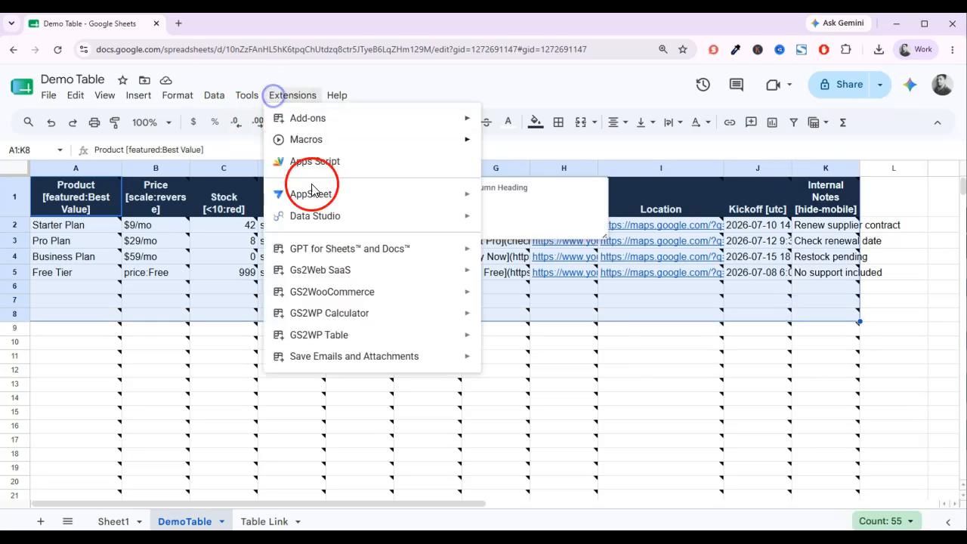
mouse_move(327, 272)
mouse_move(537, 276)
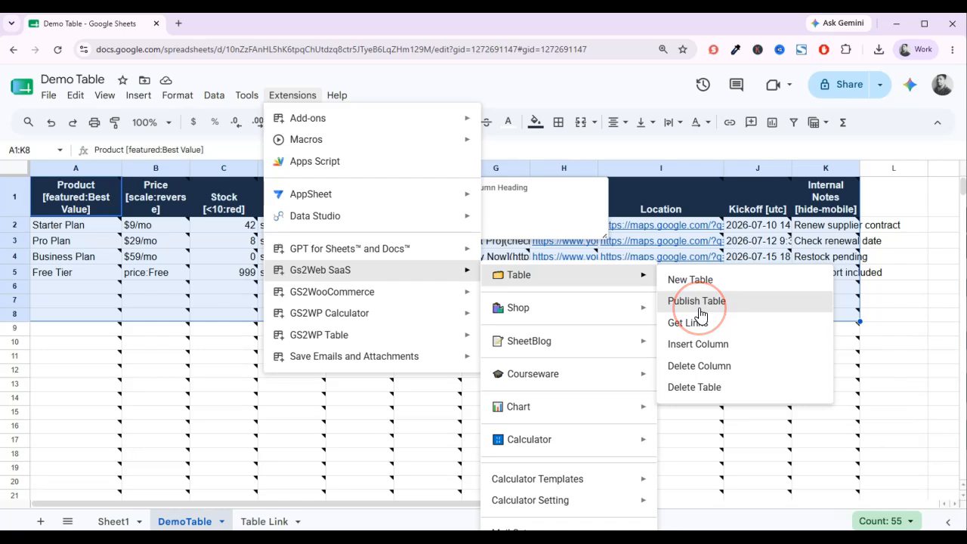
left_click(856, 275)
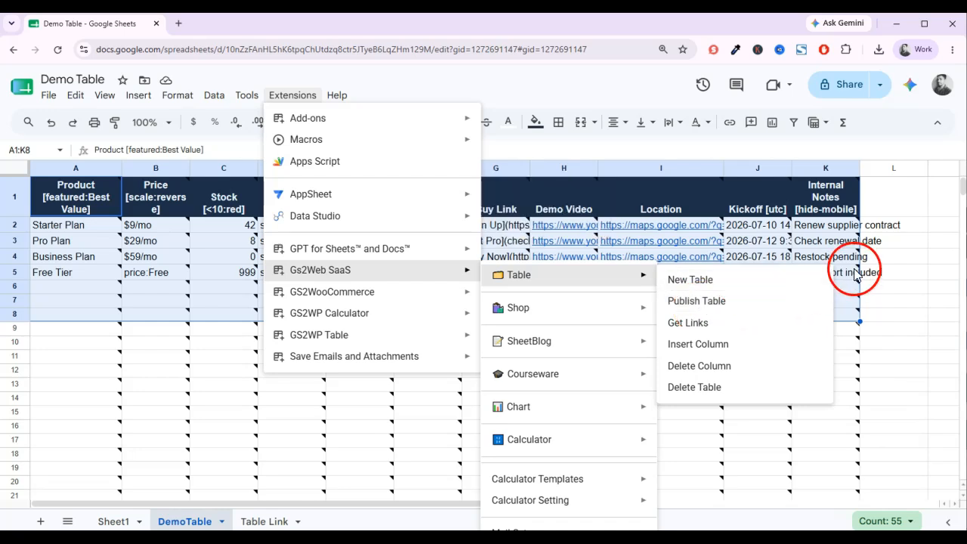
left_click_drag(725, 453, 707, 414)
Examine the plain DemoTable data: the header row, the Product column and the Free Tier price cell.
left_click_drag(88, 189, 879, 328)
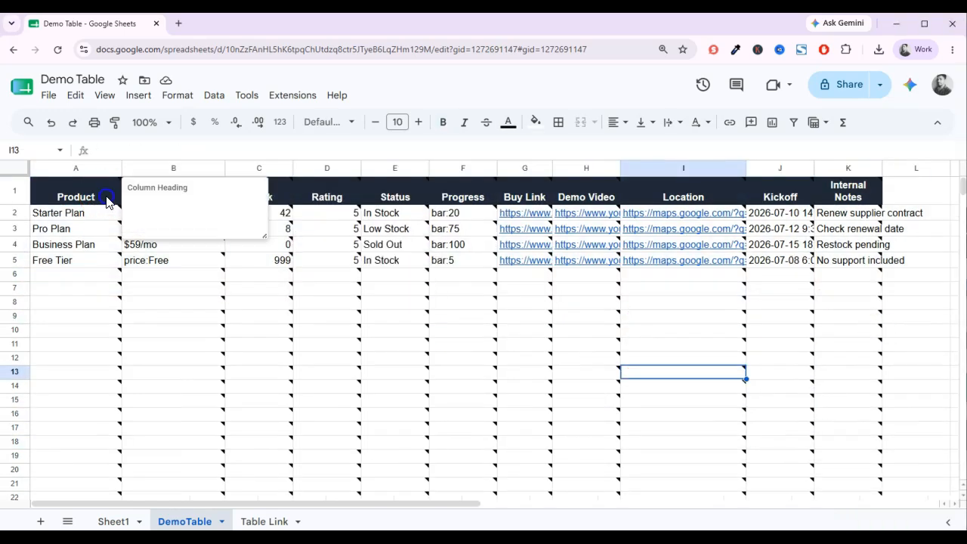
left_click_drag(107, 200, 842, 262)
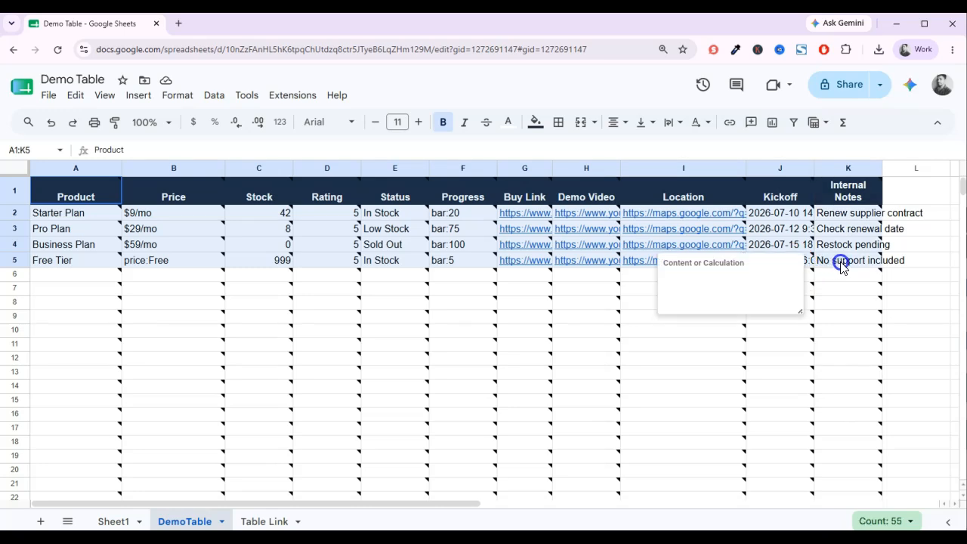
left_click_drag(93, 189, 839, 203)
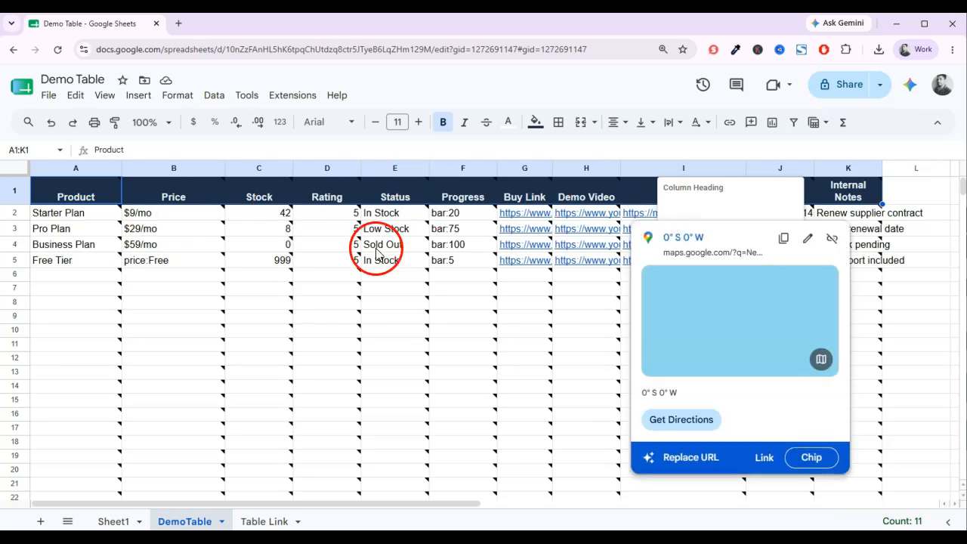
double_click(83, 232)
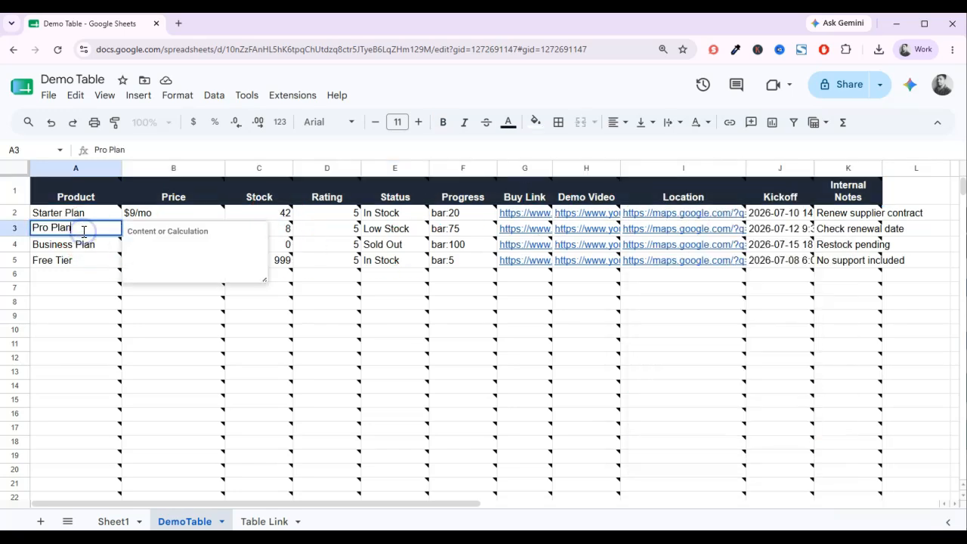
left_click_drag(83, 203, 92, 263)
left_click(230, 324)
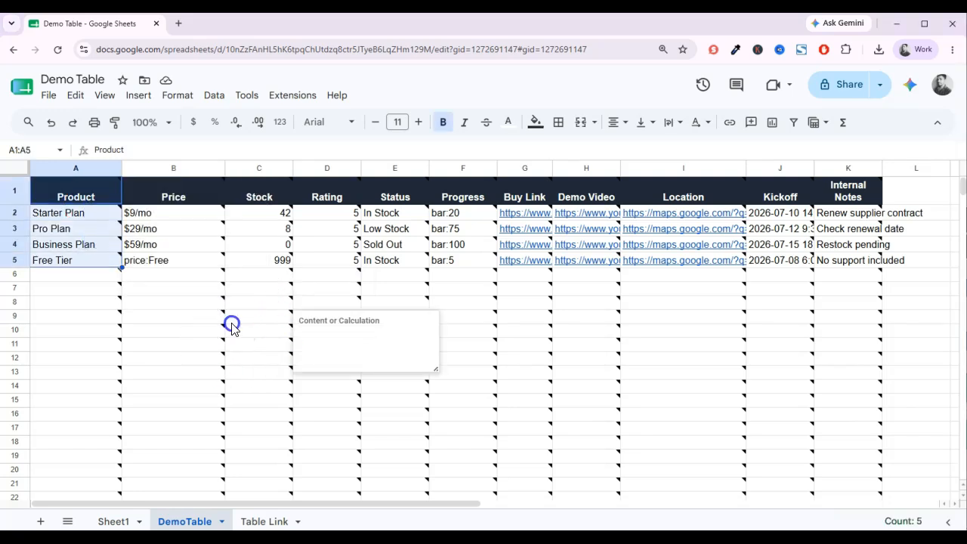
double_click(179, 260)
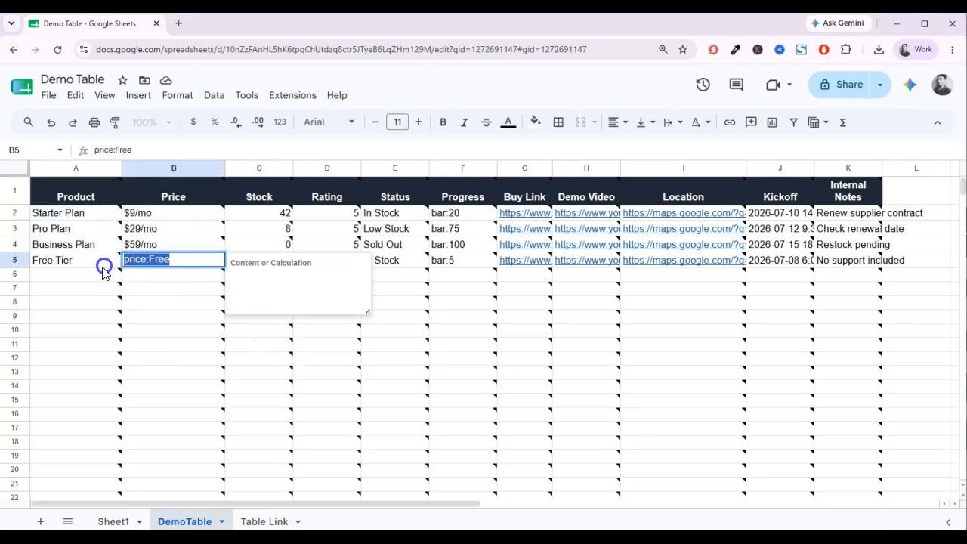
left_click(207, 330)
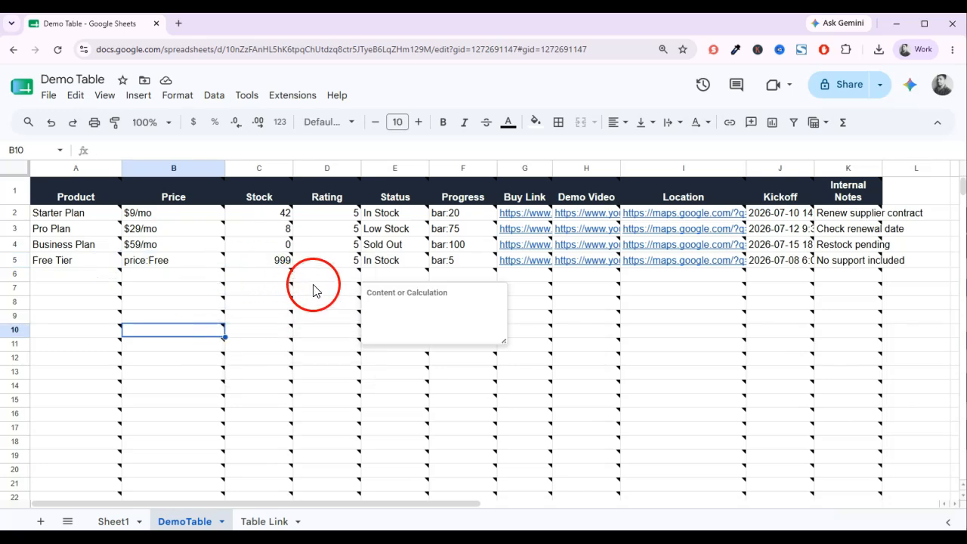
left_click_drag(105, 195, 834, 295)
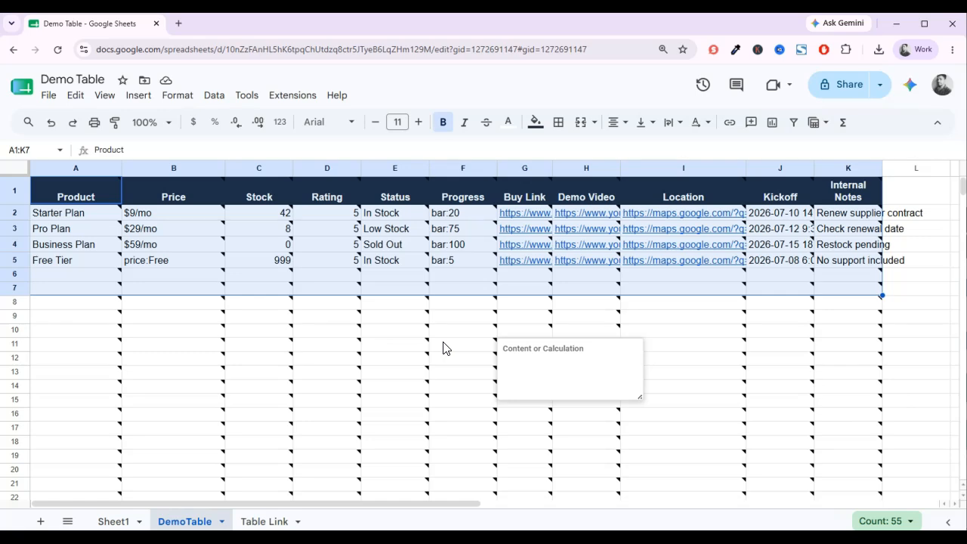
Compare the Free Tier price cell and the columns from Product to Buy Link with the published DemoTable page.
double_click(163, 261)
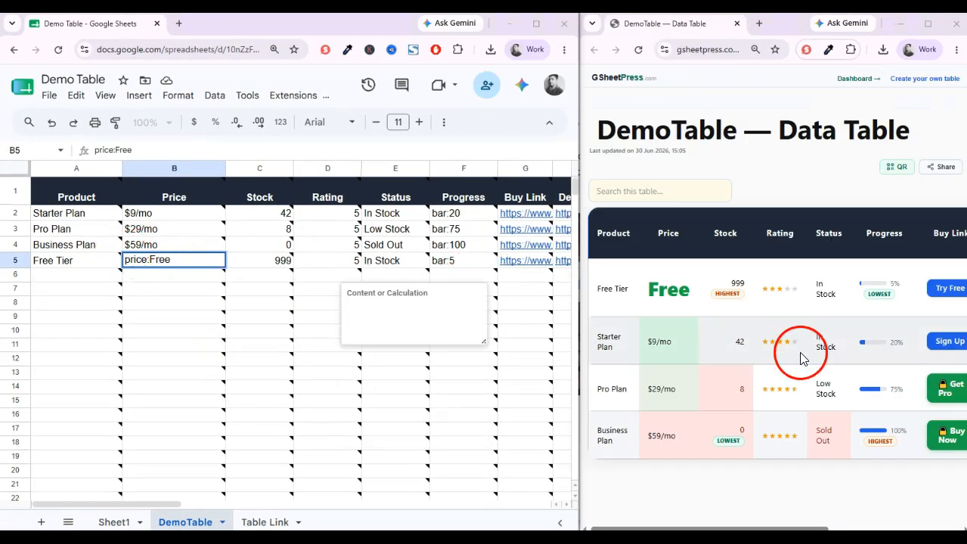
left_click_drag(735, 529, 700, 525)
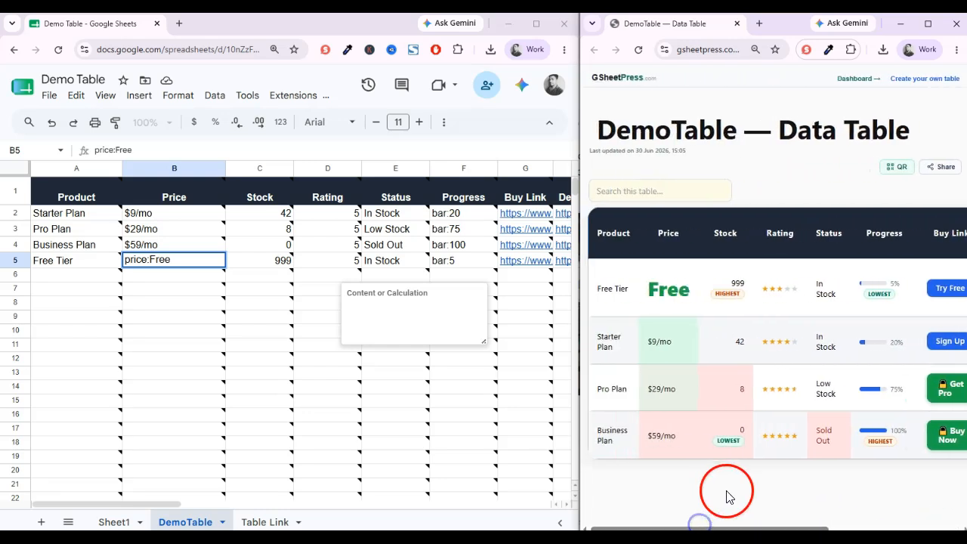
left_click_drag(76, 195, 532, 268)
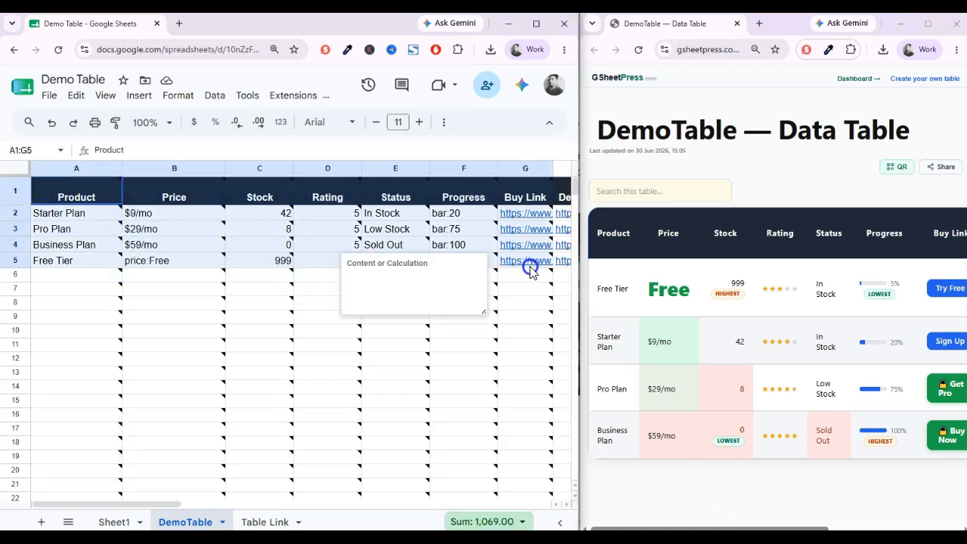
left_click_drag(93, 191, 497, 200)
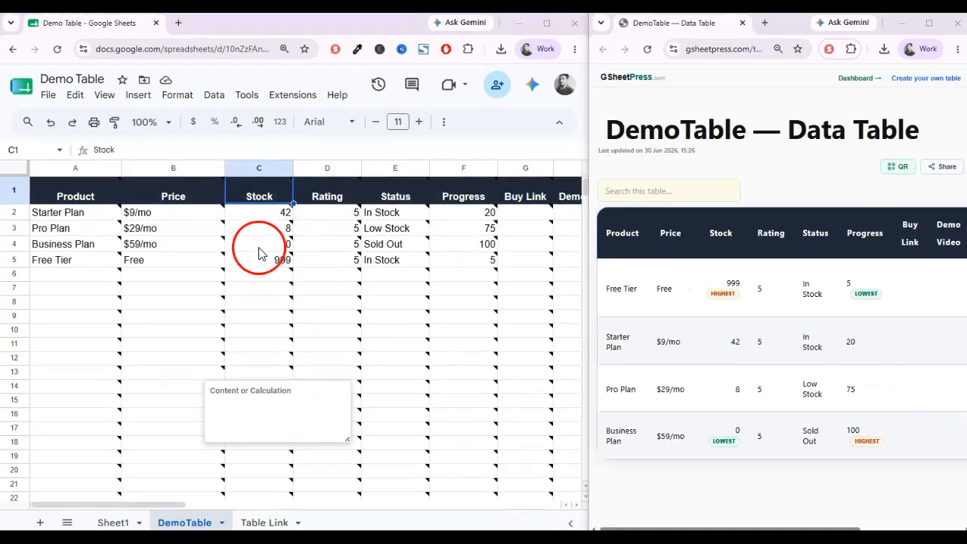
Append "Stock [<10:red]" to the Stock header in C1 so that values below 10 are coloured red.
double_click(278, 197)
type("Stock [<10:red]")
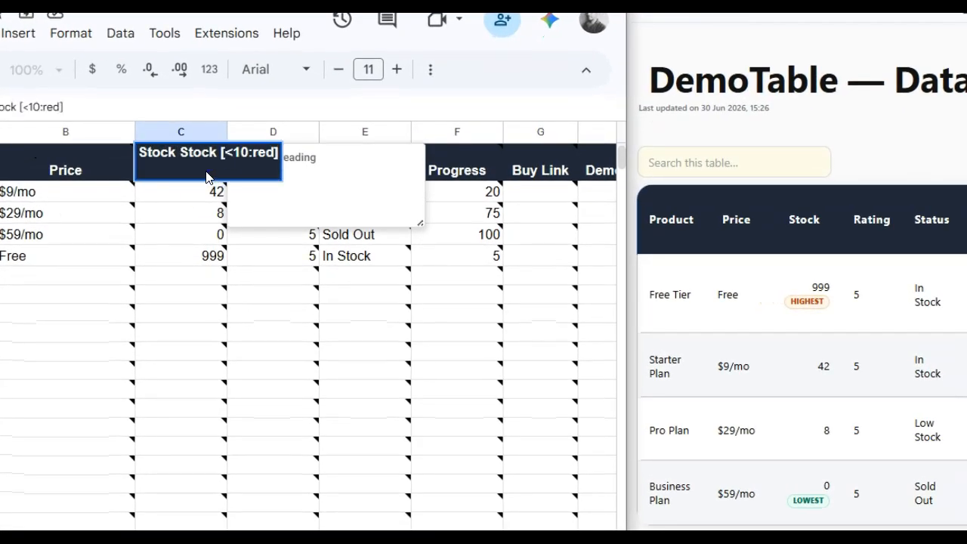
left_click(216, 166)
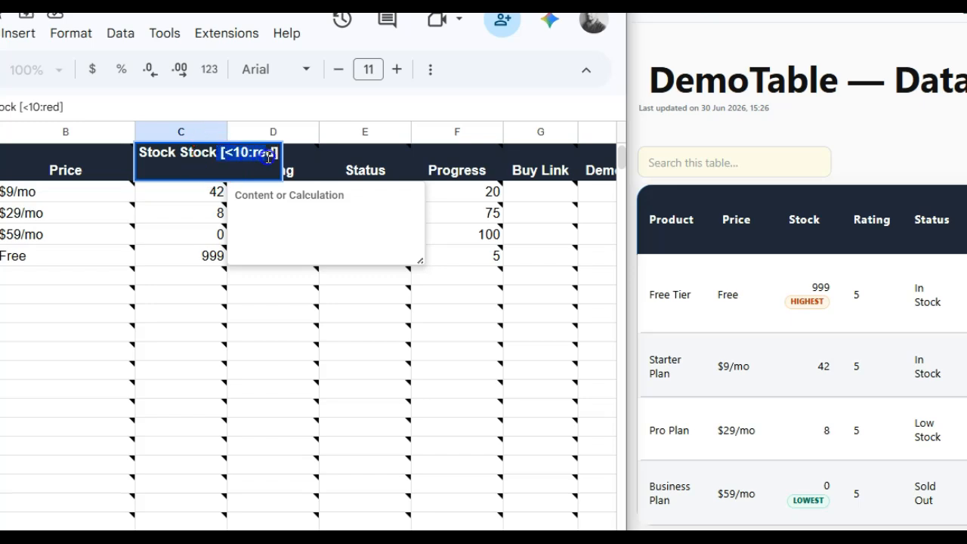
left_click(229, 165)
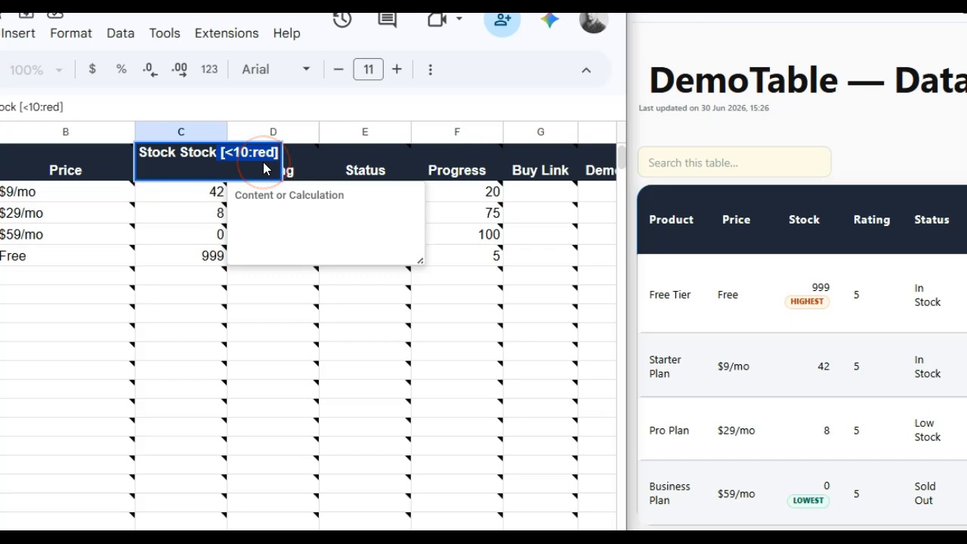
left_click(205, 162)
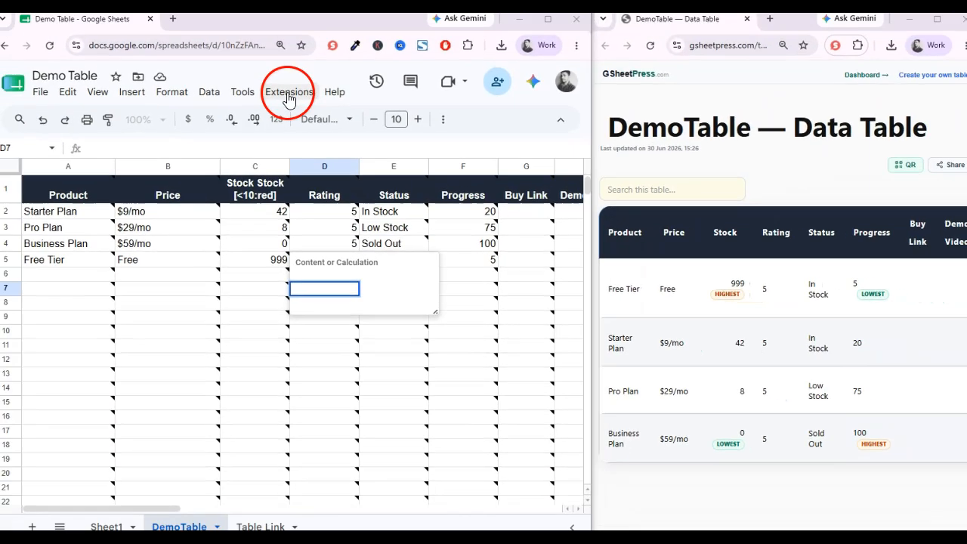
Publish the table with the Gs2Web SaaS add-on to apply the Stock colour rule to the web page.
left_click(293, 96)
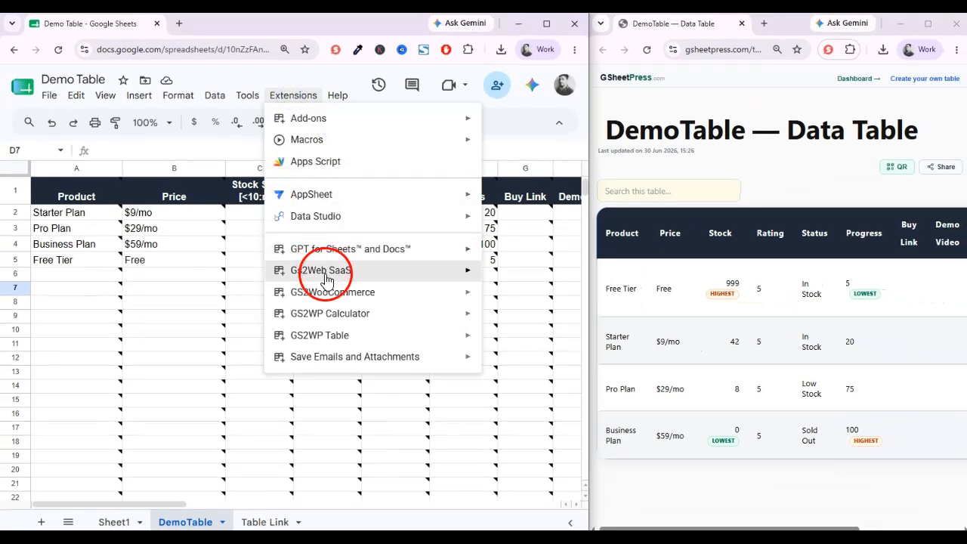
mouse_move(454, 273)
mouse_move(168, 278)
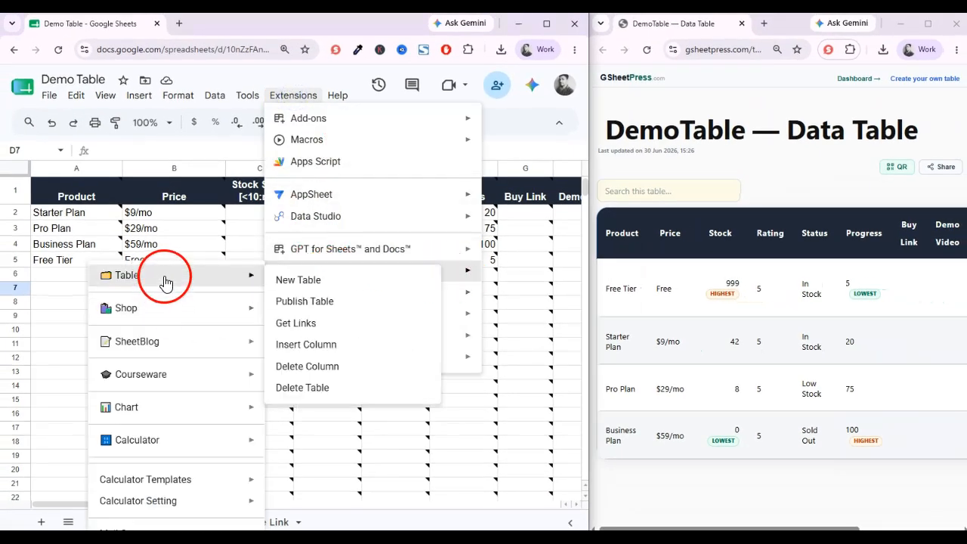
left_click(305, 302)
left_click(493, 444)
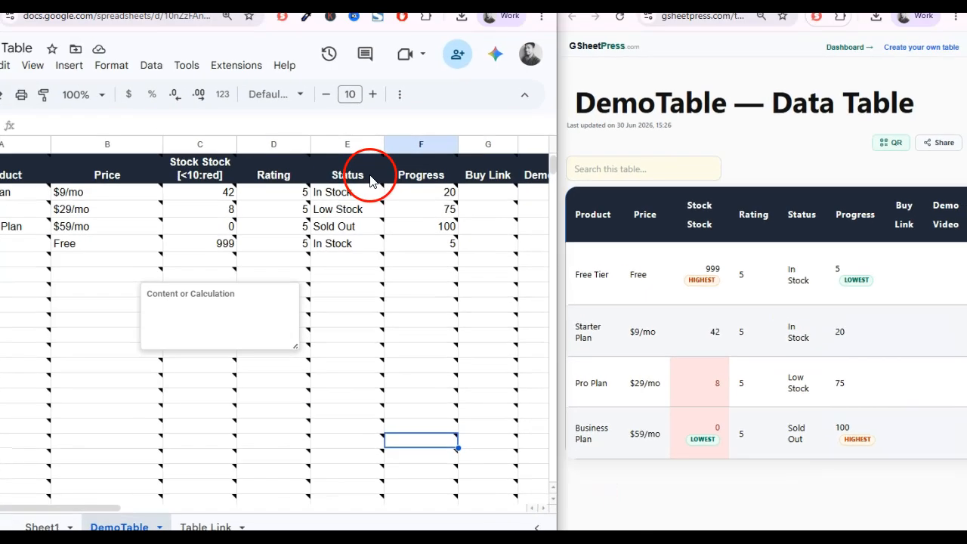
Append the rule [=Sold Out:red] to the Status header and republish the table.
double_click(119, 65)
type("[=Sold Out:red]")
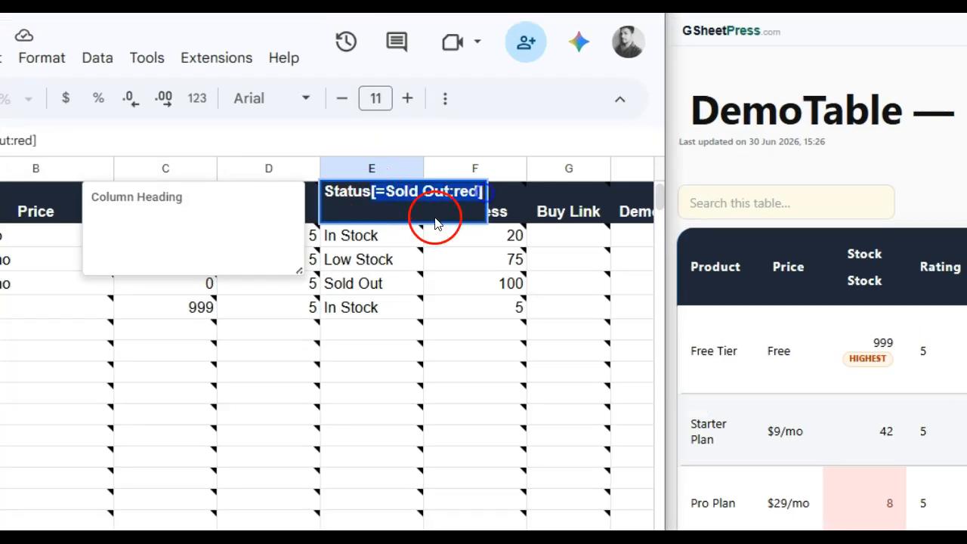
left_click(430, 331)
left_click(217, 57)
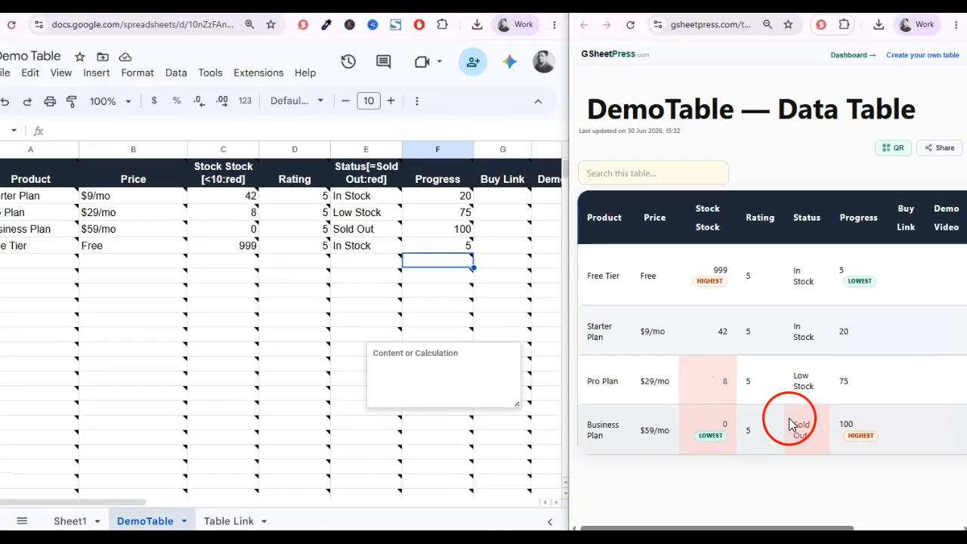
Examine the Temp header's two-part rule [>30:red; <10:blue] and the Temp values against the published colours.
double_click(409, 191)
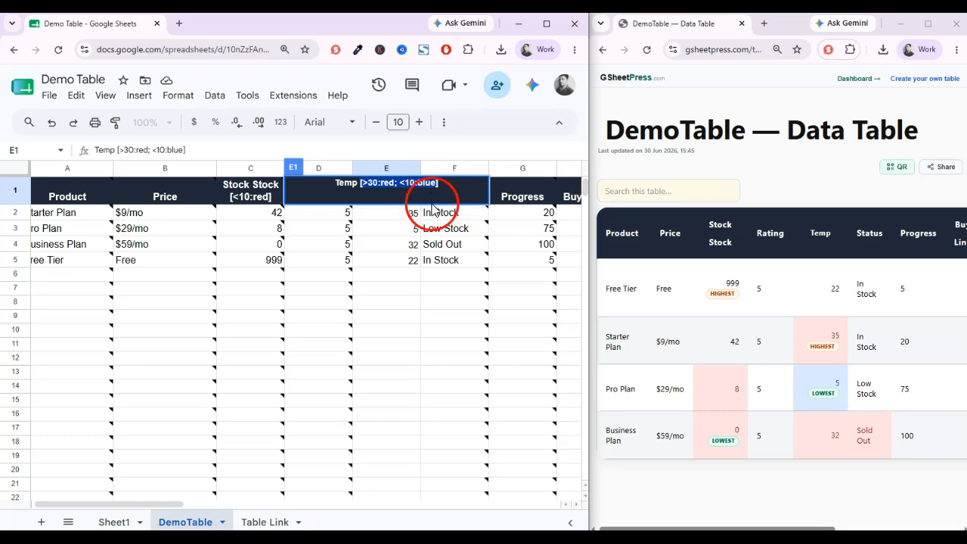
left_click(391, 274)
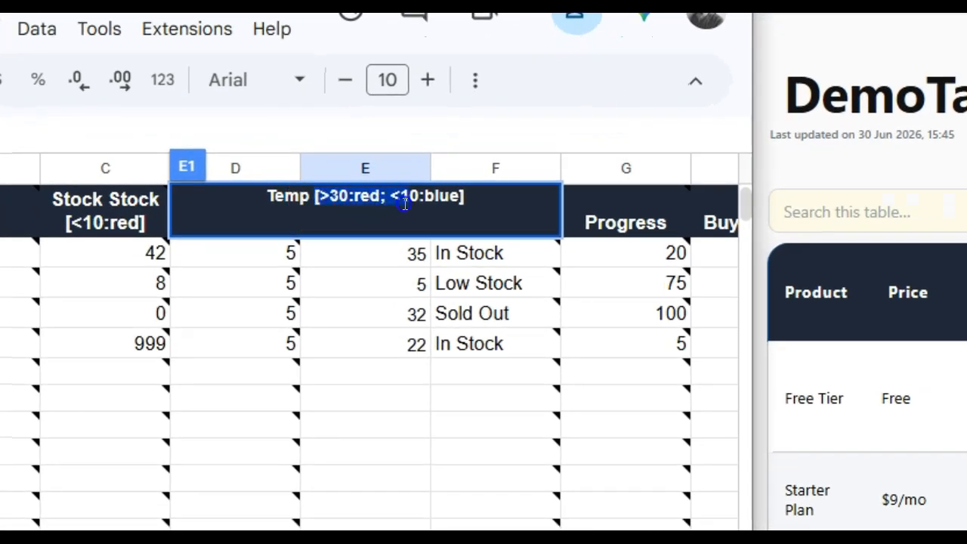
left_click_drag(389, 253, 389, 372)
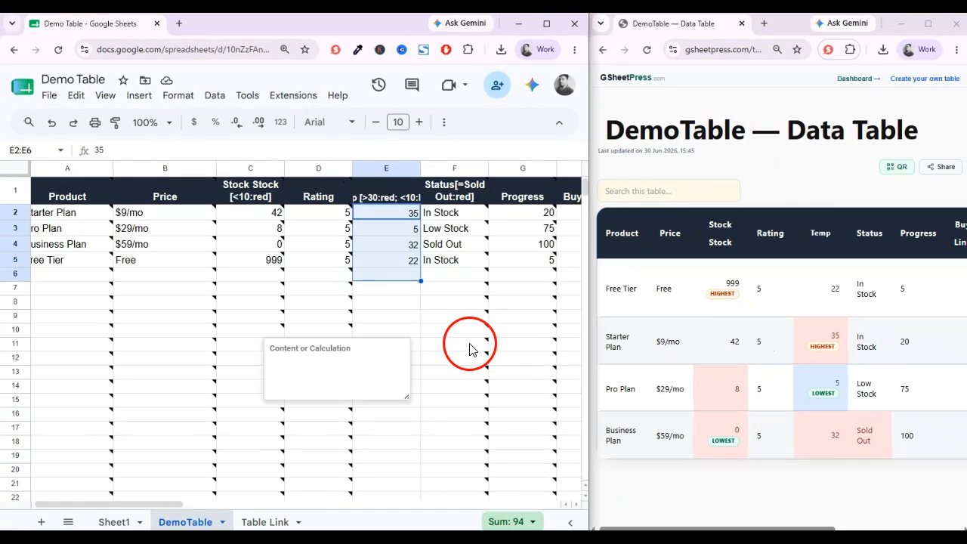
left_click_drag(193, 213, 186, 287)
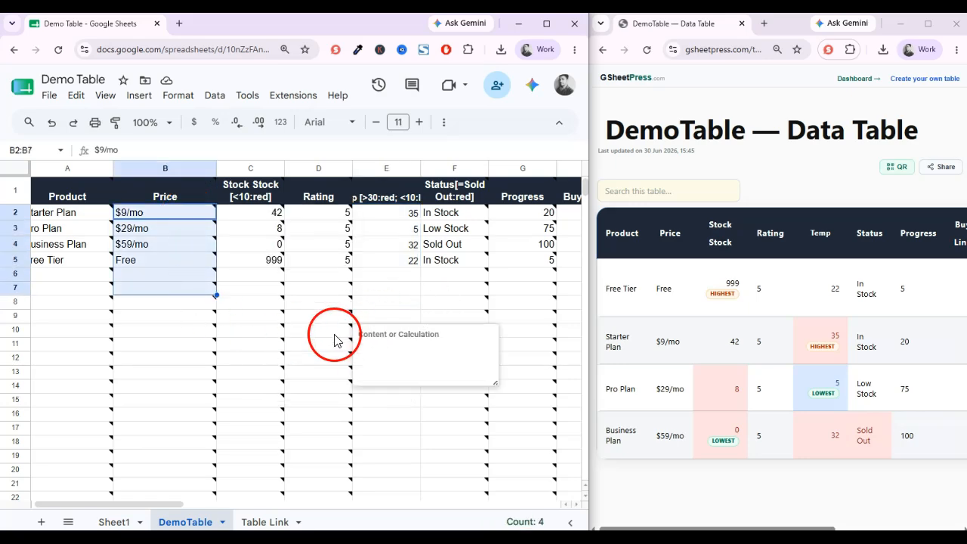
left_click(371, 196)
double_click(368, 198)
left_click_drag(358, 183, 390, 183)
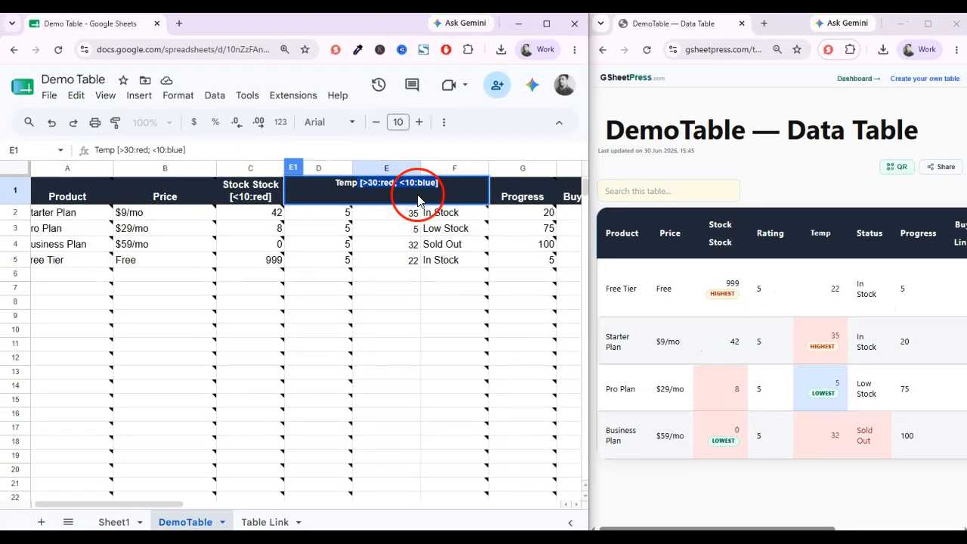
Examine the Revenue column's [scale] tag and its values against the colour gradient on the published page.
left_click_drag(410, 184, 421, 264)
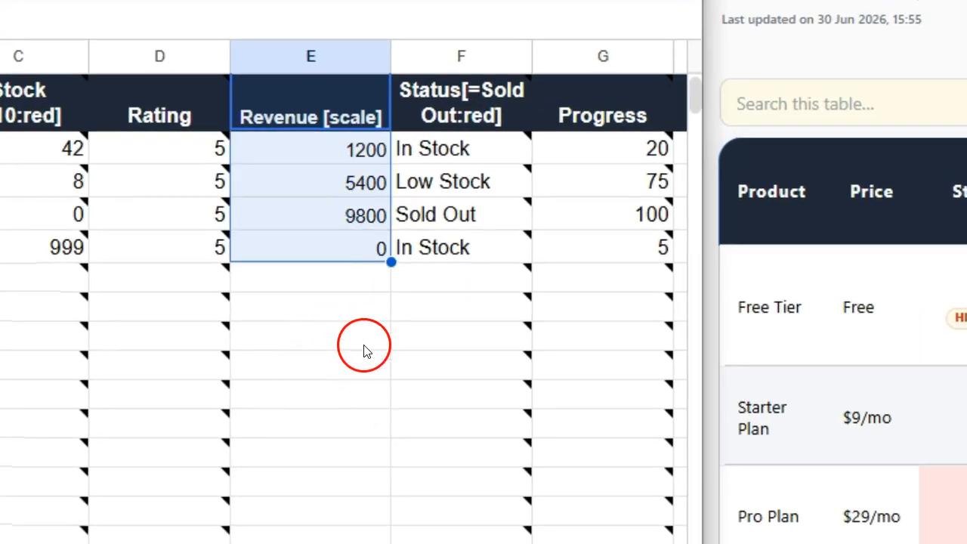
left_click(304, 95)
double_click(383, 149)
left_click_drag(384, 139, 514, 151)
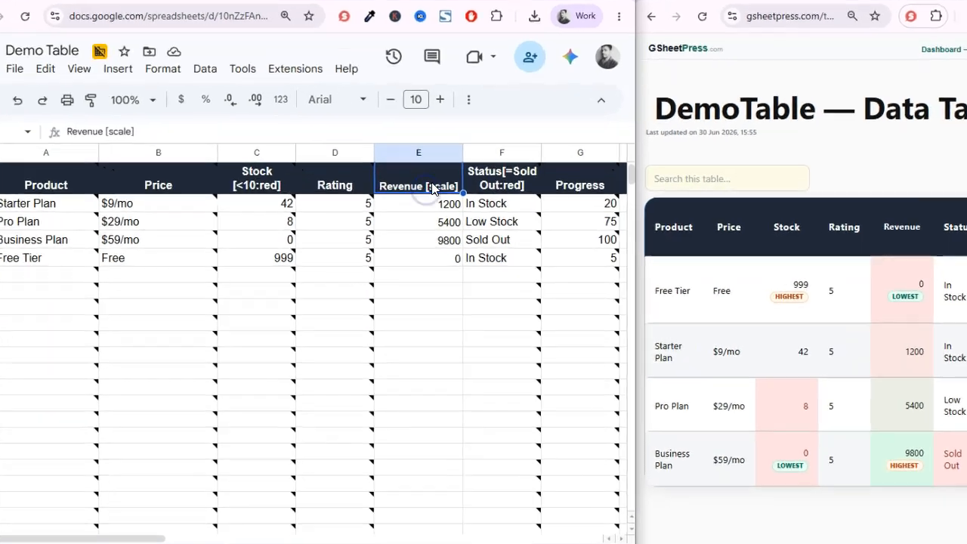
double_click(432, 195)
left_click_drag(379, 92, 417, 88)
left_click(416, 151)
left_click(404, 106)
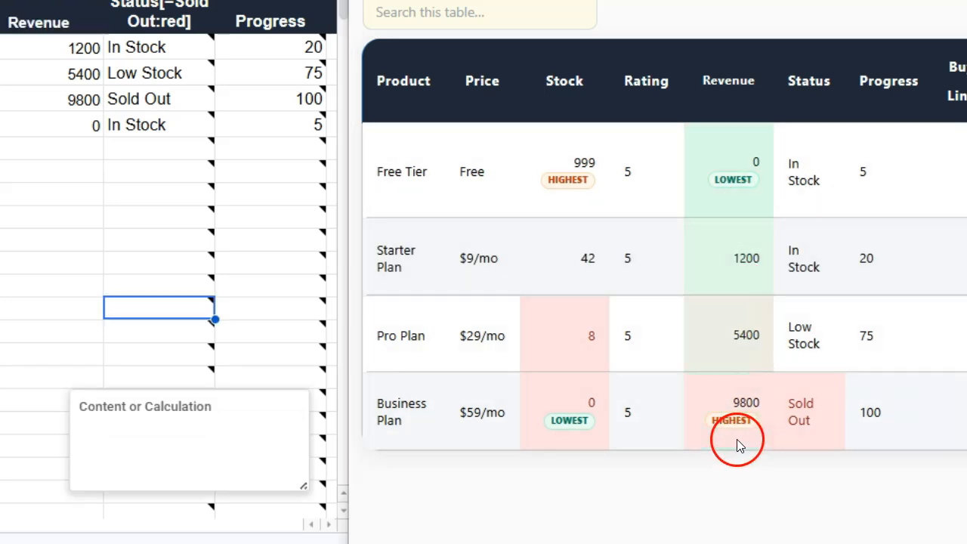
Add the tag [scale:reverse] to the Revenue header in E1 to reverse the colour gradient.
double_click(69, 24)
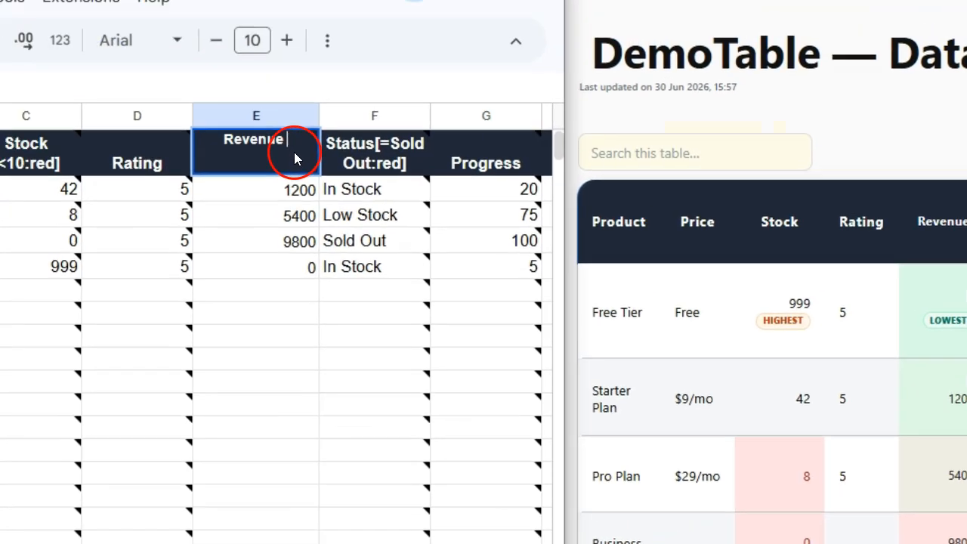
type("[scale:reverse]")
left_click_drag(343, 140, 236, 138)
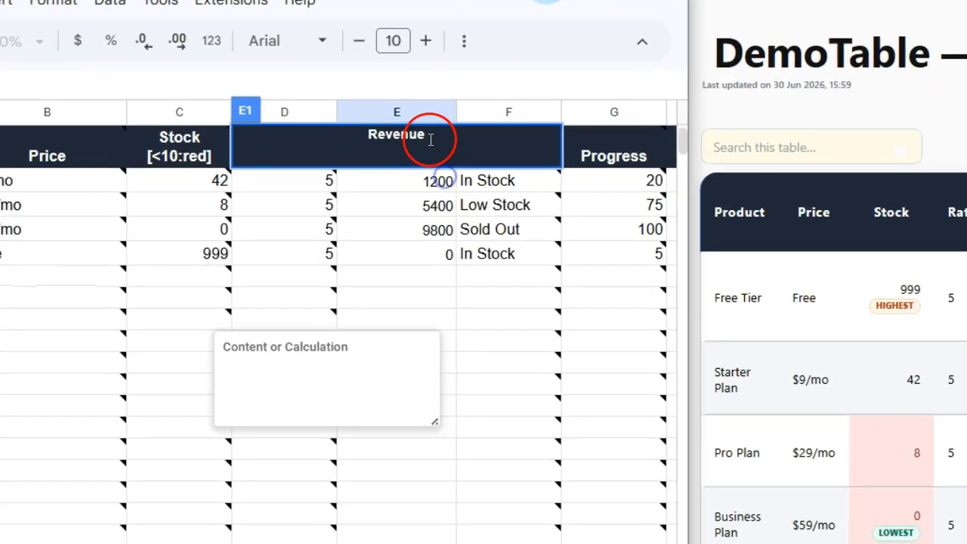
Set the colour scale tag in the Revenue header in E1 to [scale:blue].
type("[scale:blue]")
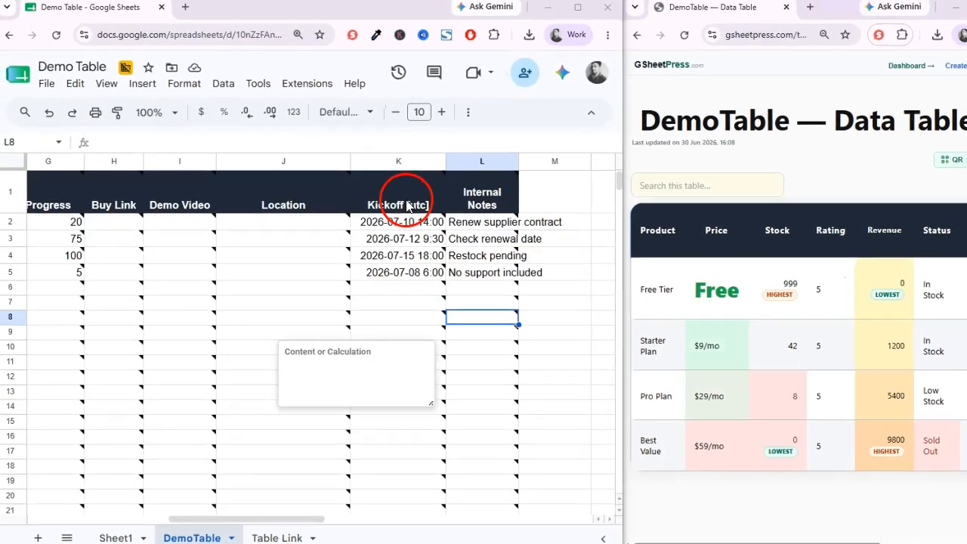
Examine the Kickoff header's [utc] tag and the date-time values in K2:K5 against the published Kickoff column.
left_click_drag(408, 201, 406, 272)
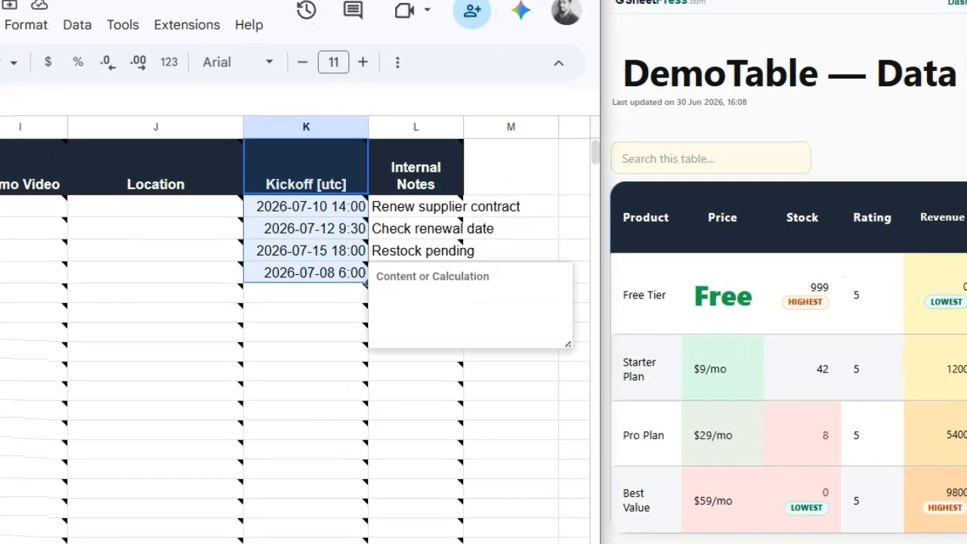
scroll(907, 491, "right", 3)
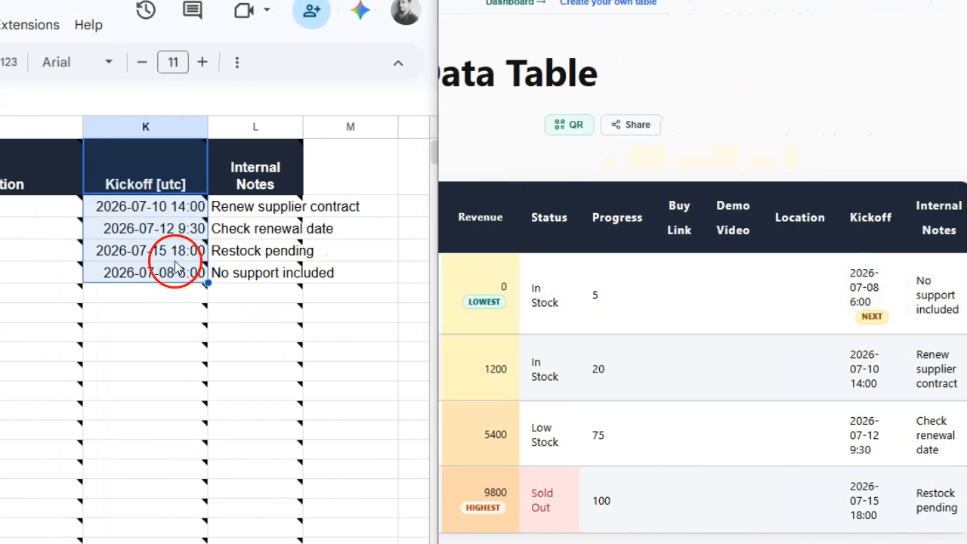
left_click(25, 24)
left_click(868, 286)
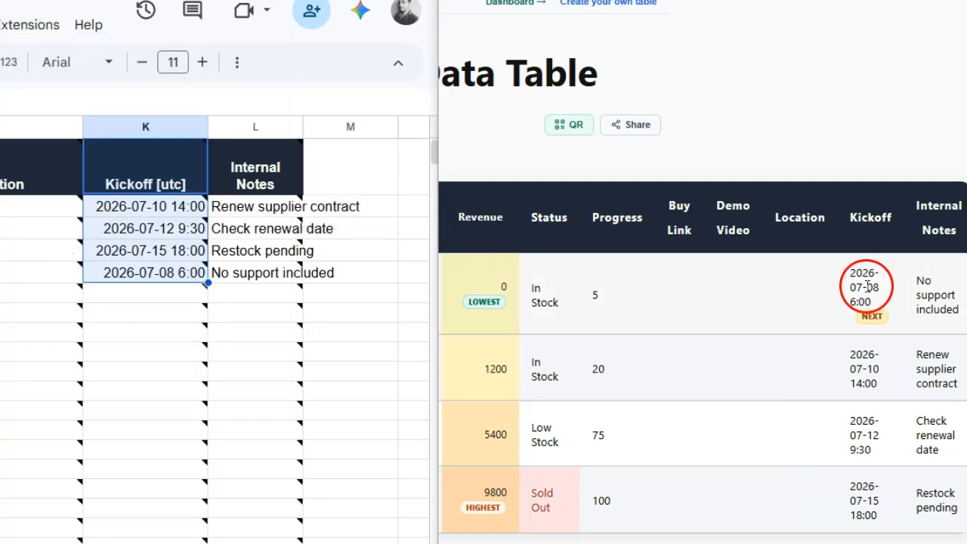
left_click_drag(858, 273, 874, 283)
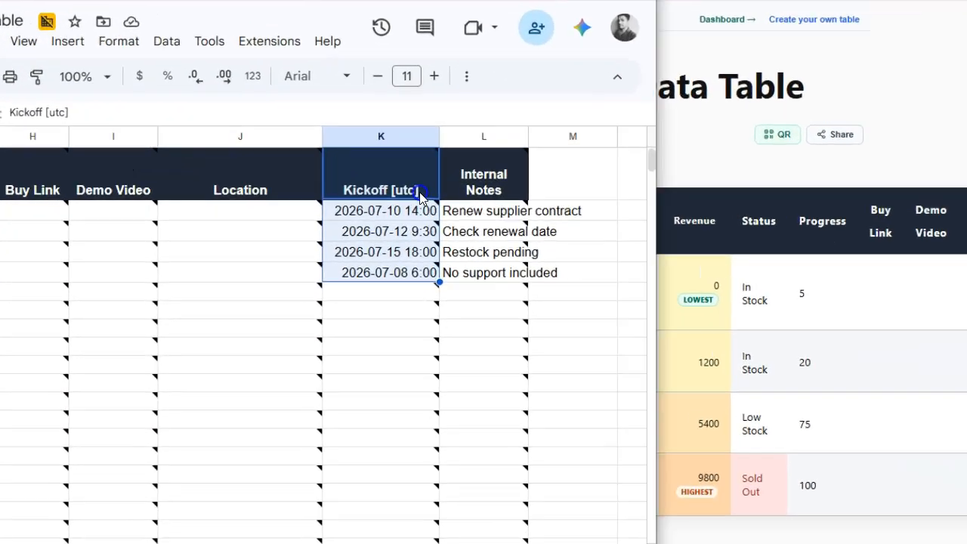
double_click(436, 208)
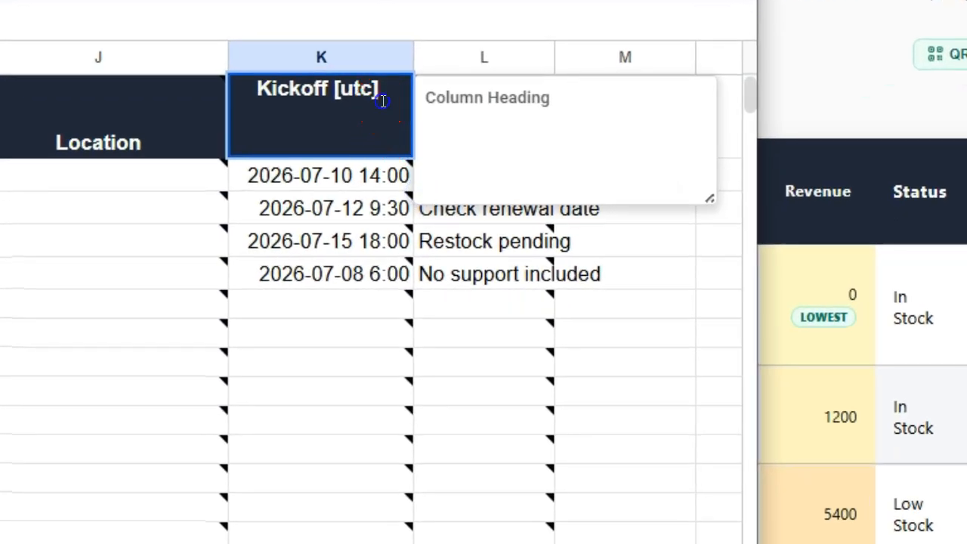
left_click(360, 265)
left_click_drag(296, 184, 302, 269)
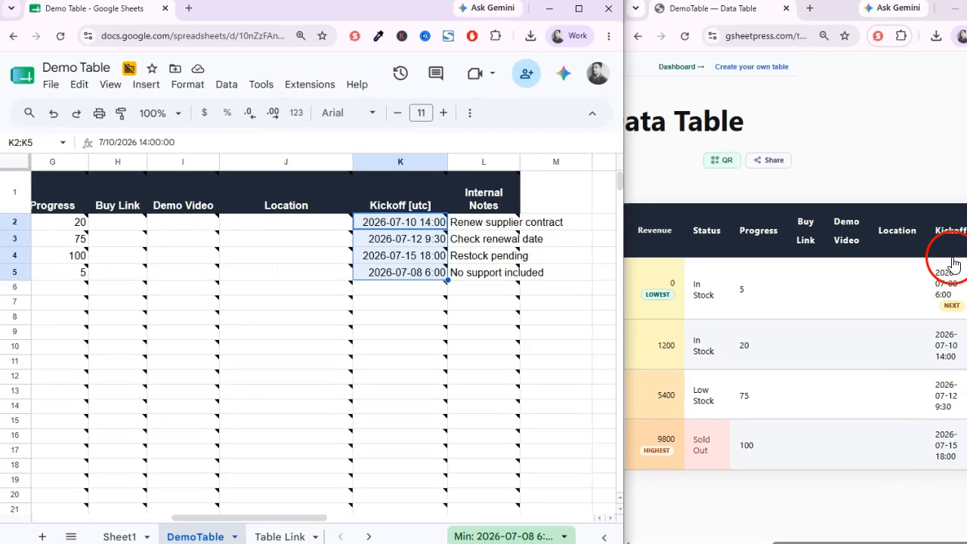
left_click_drag(384, 190, 384, 310)
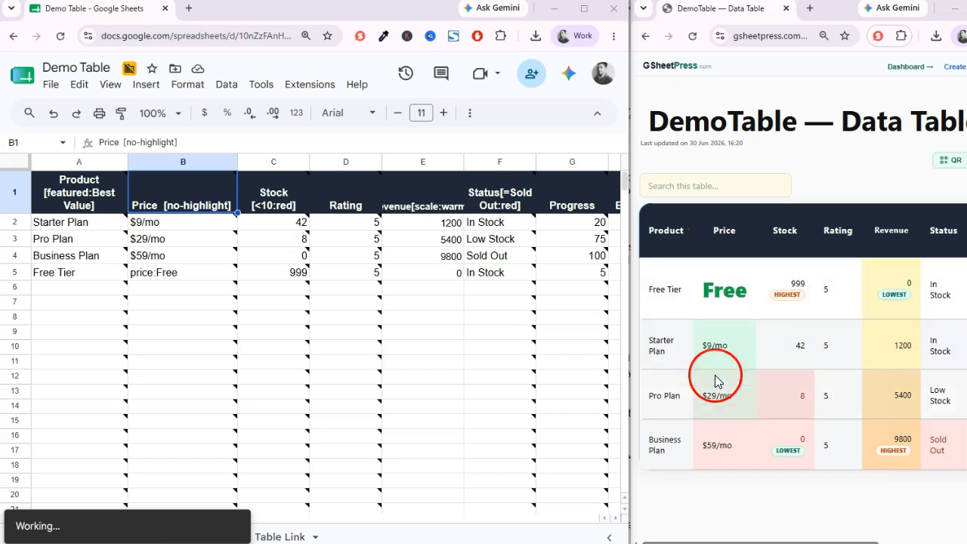
Examine the stars: values in the Rating column and the bar: values in the Progress column.
mouse_move(209, 212)
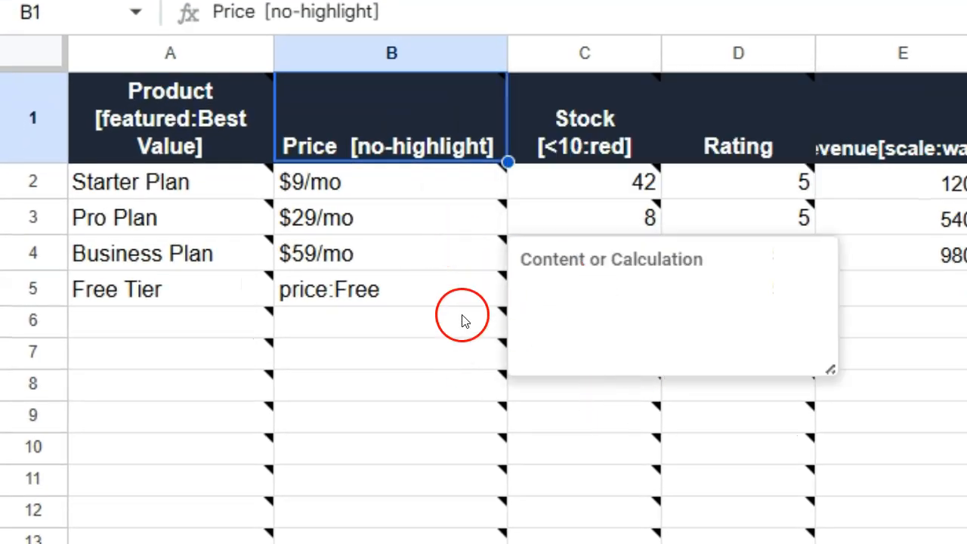
mouse_move(424, 160)
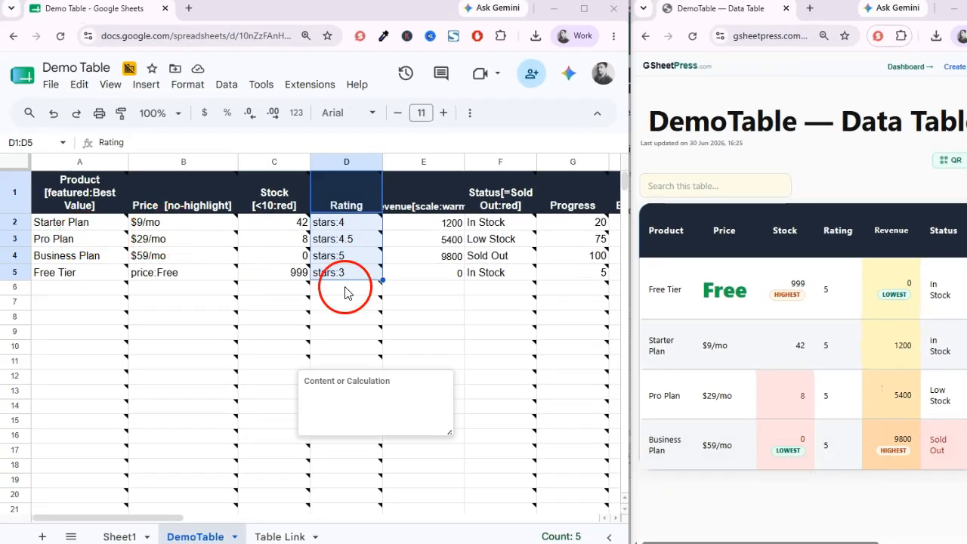
left_click(479, 265)
left_click_drag(341, 222, 345, 274)
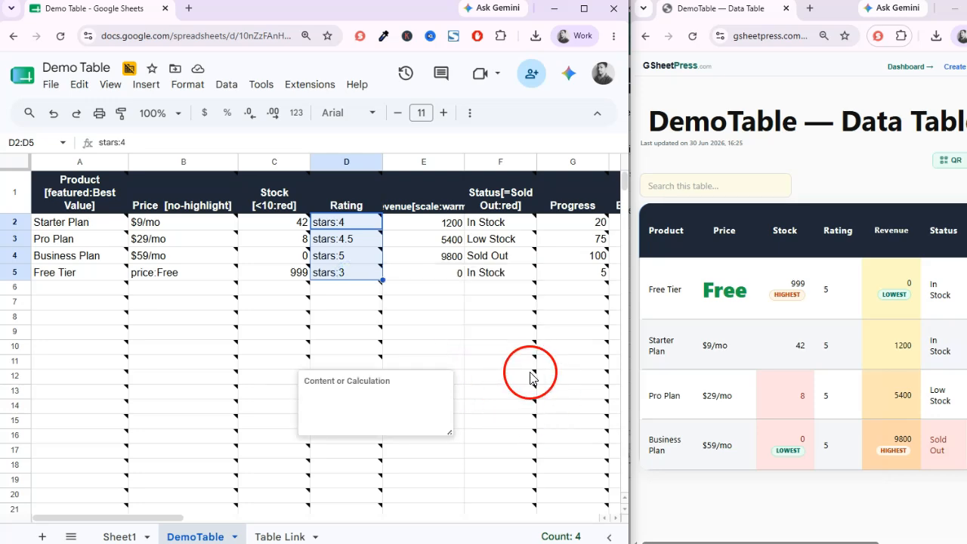
left_click_drag(347, 222, 347, 264)
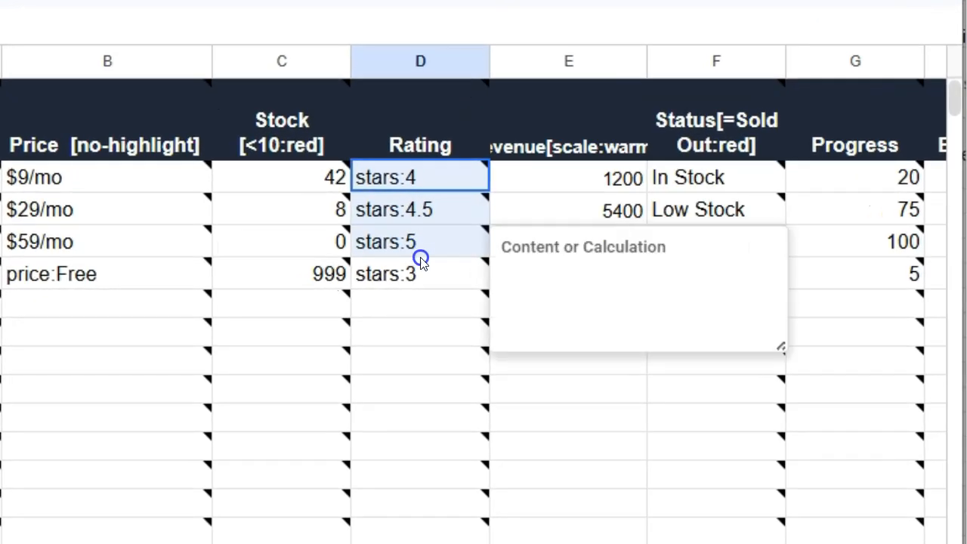
left_click_drag(421, 260, 422, 281)
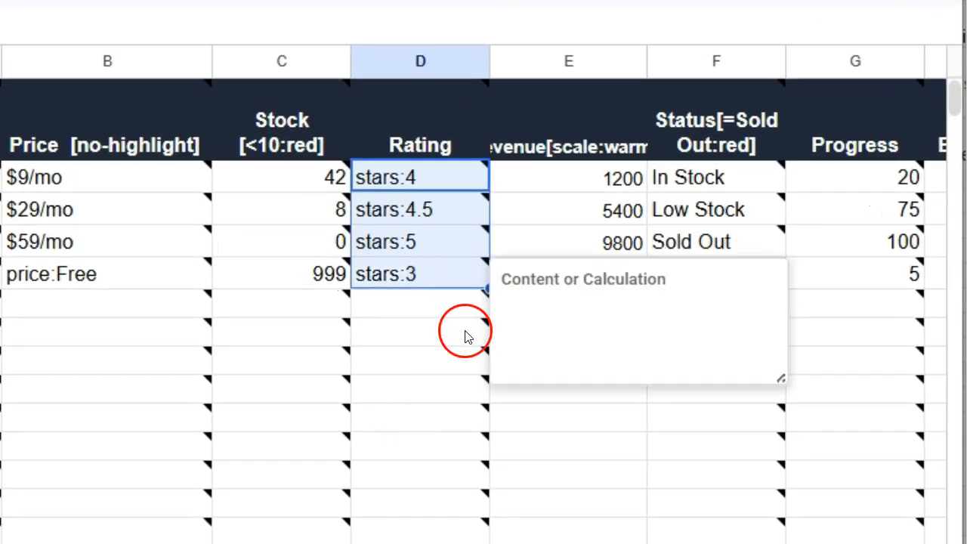
left_click_drag(451, 182, 440, 276)
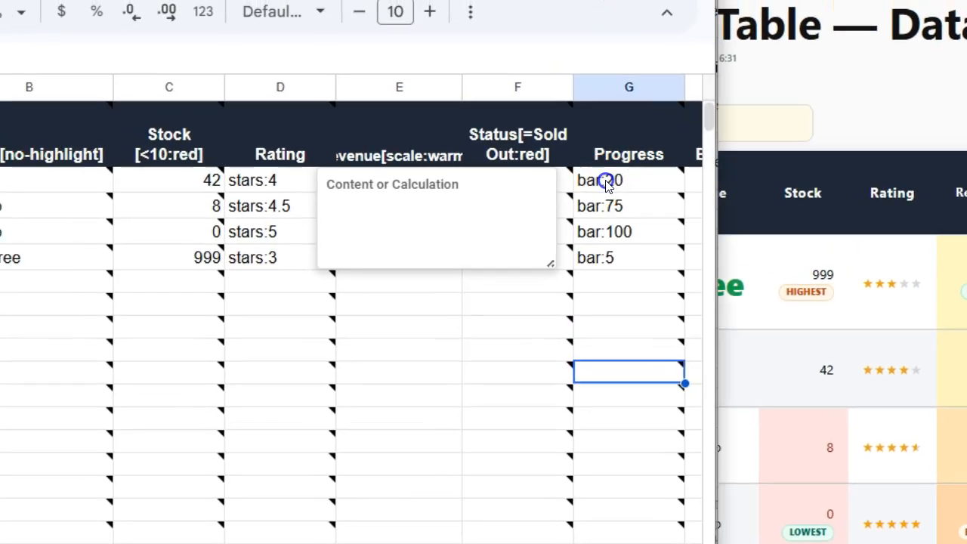
left_click_drag(339, 119, 343, 176)
left_click_drag(624, 243, 622, 270)
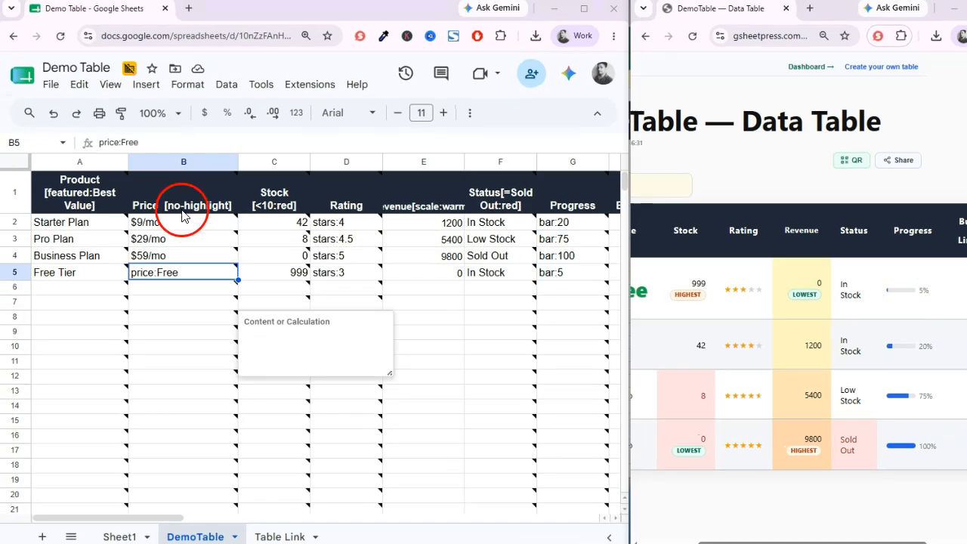
Examine the Price column's values and the price:Free entry in B5 against the published prices.
left_click_drag(183, 218, 162, 276)
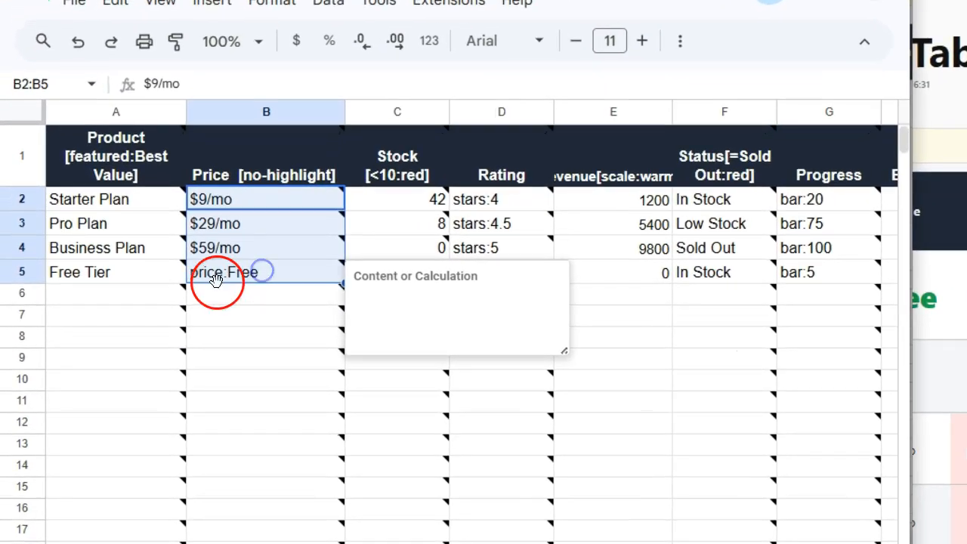
left_click(254, 282)
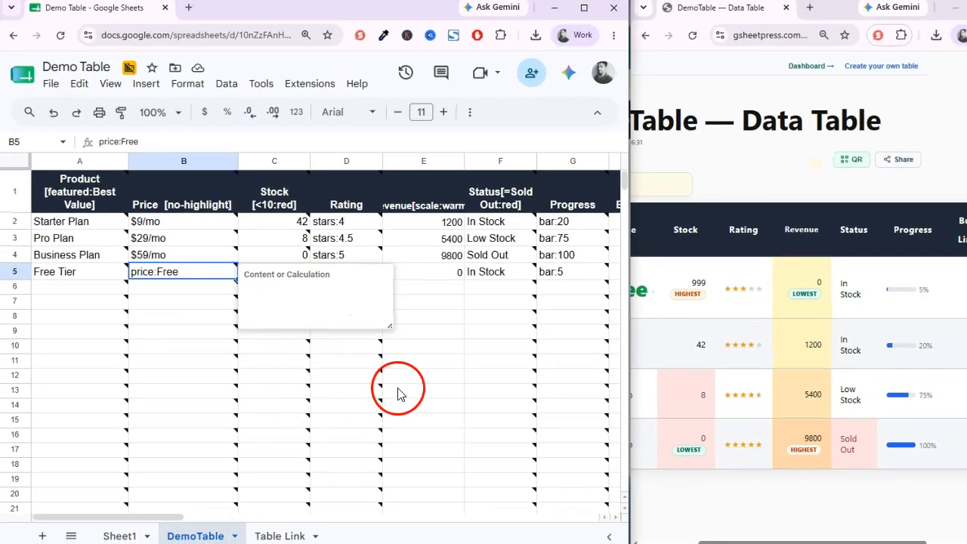
left_click(738, 183)
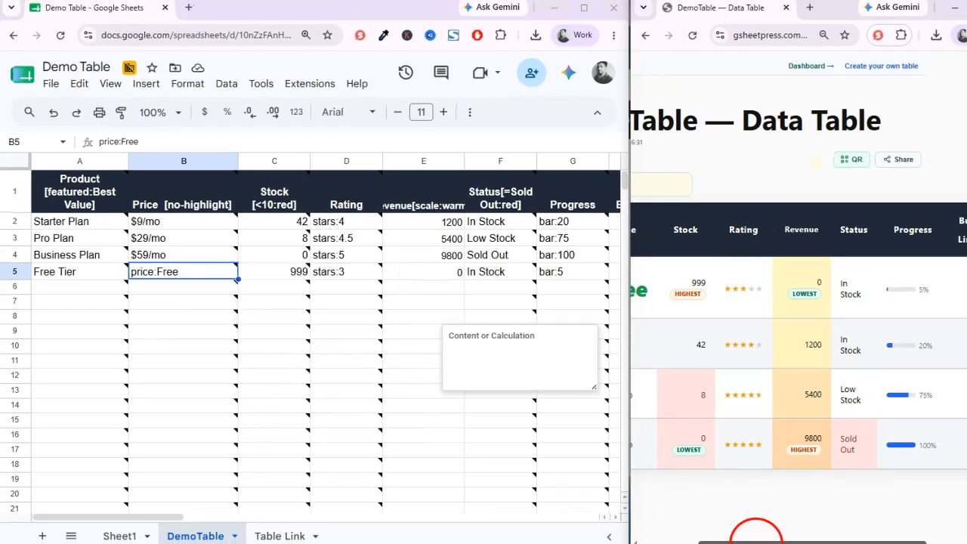
left_click(663, 538)
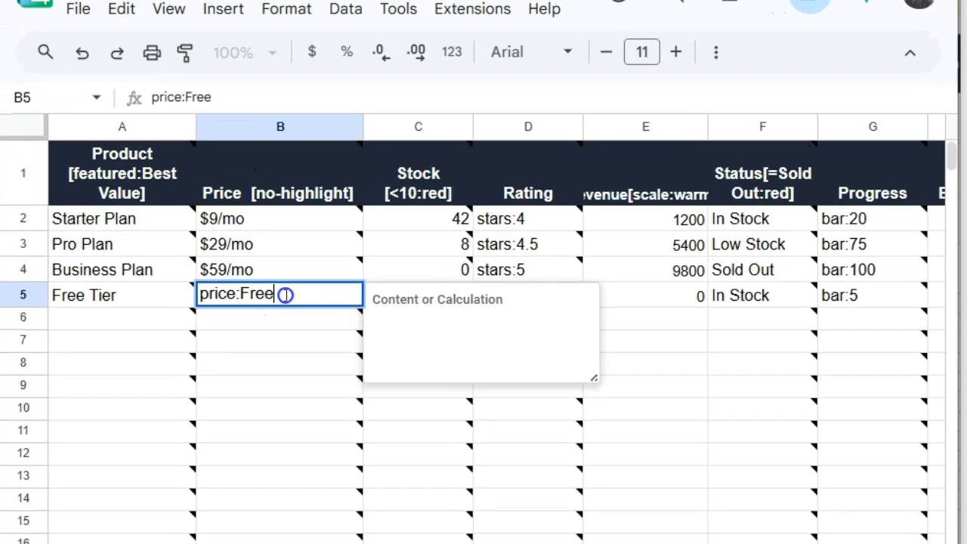
double_click(164, 272)
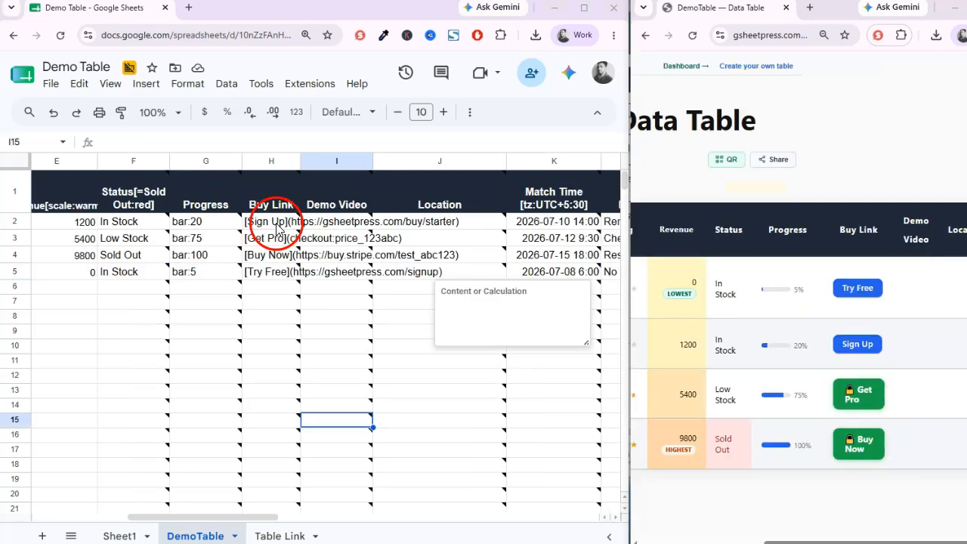
Examine the Buy Link entries in H2:H5 and the Stripe address in the Buy Now cell against the published buttons.
left_click_drag(281, 220, 282, 271)
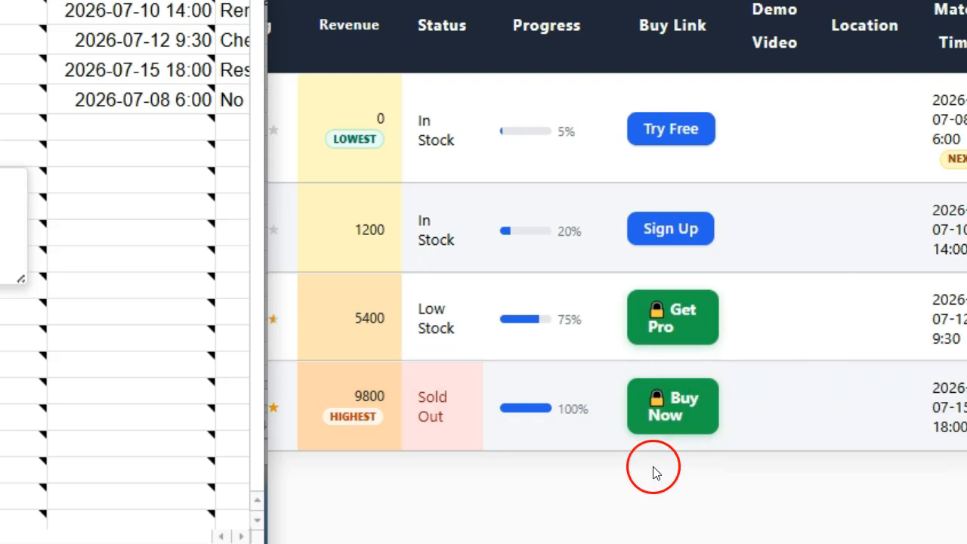
double_click(8, 113)
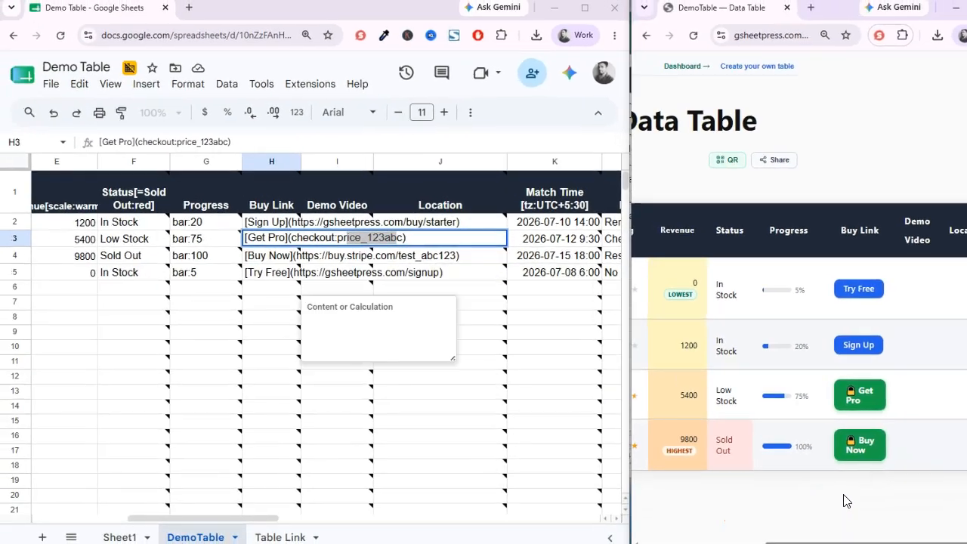
left_click(266, 258)
double_click(266, 258)
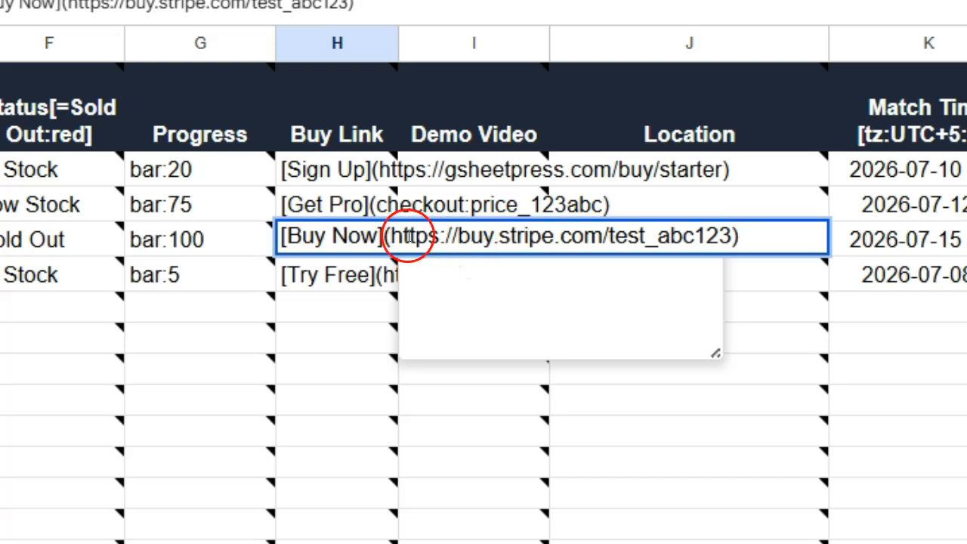
left_click_drag(407, 237, 719, 236)
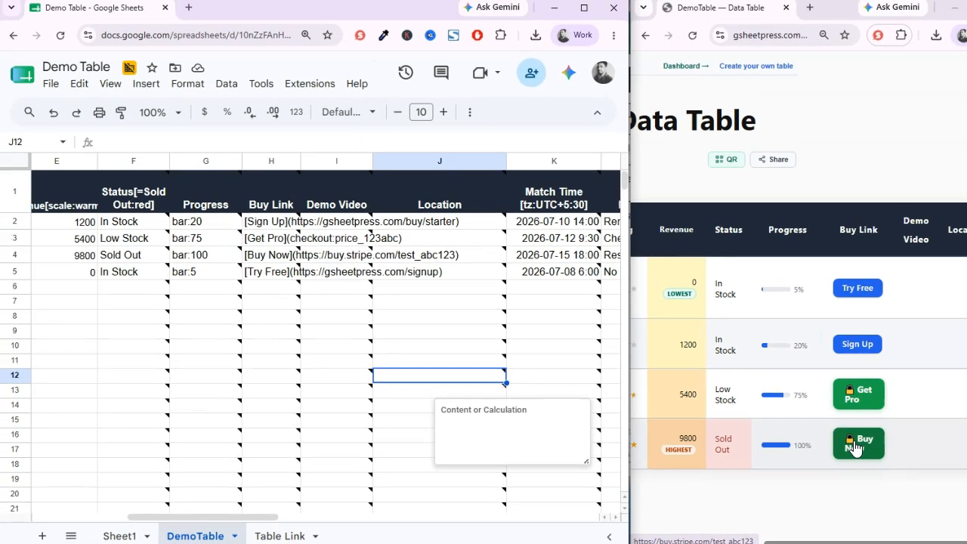
Reload the published page to load the Demo Video links, and preview the Free Tier row's video.
left_click(344, 223)
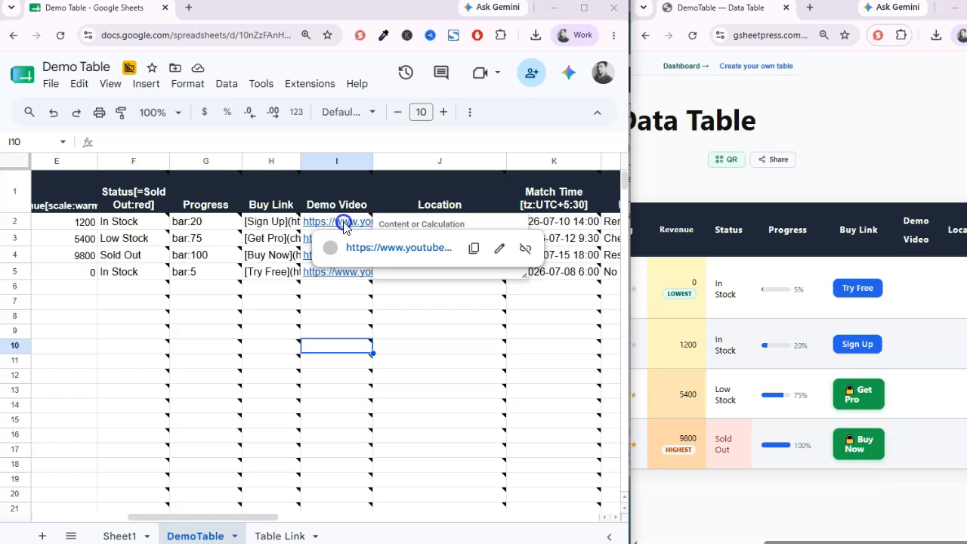
left_click_drag(344, 227, 346, 282)
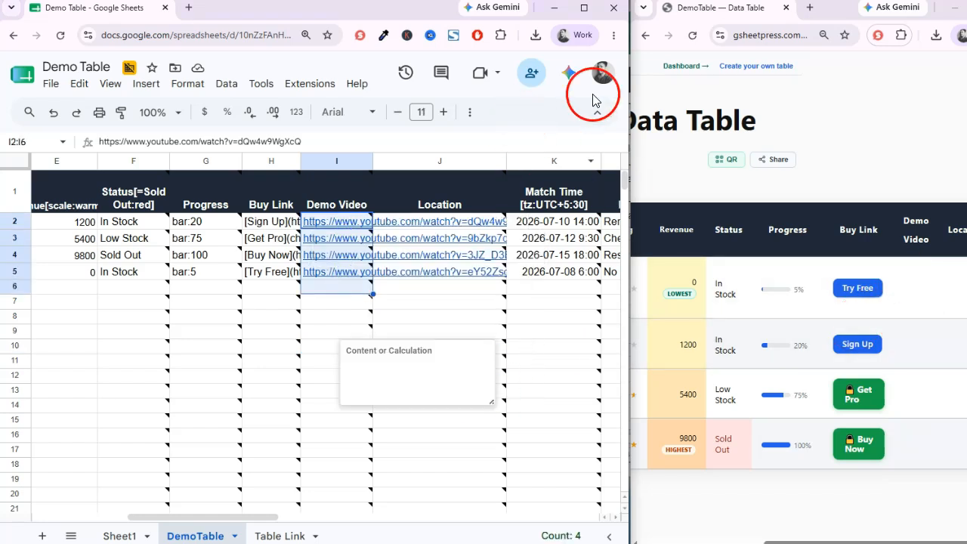
left_click(695, 37)
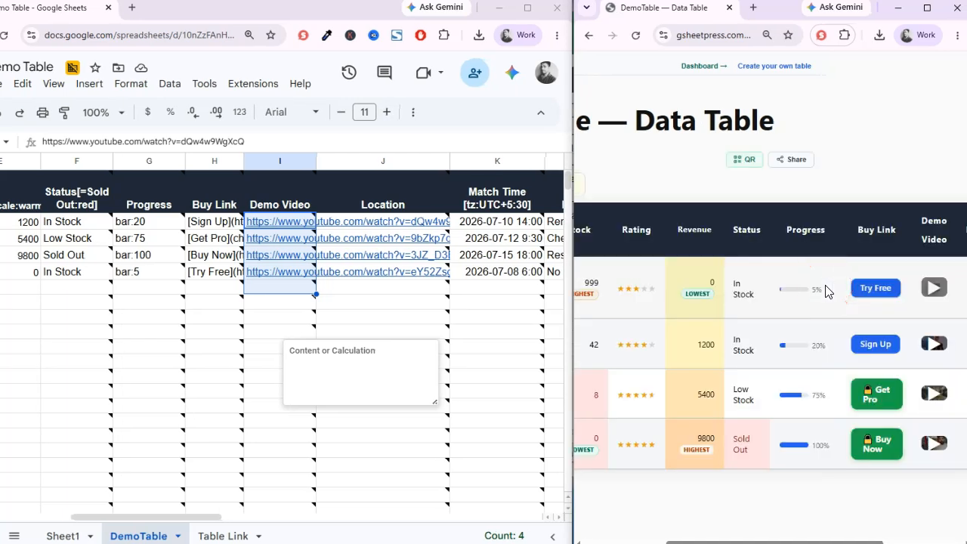
left_click(937, 290)
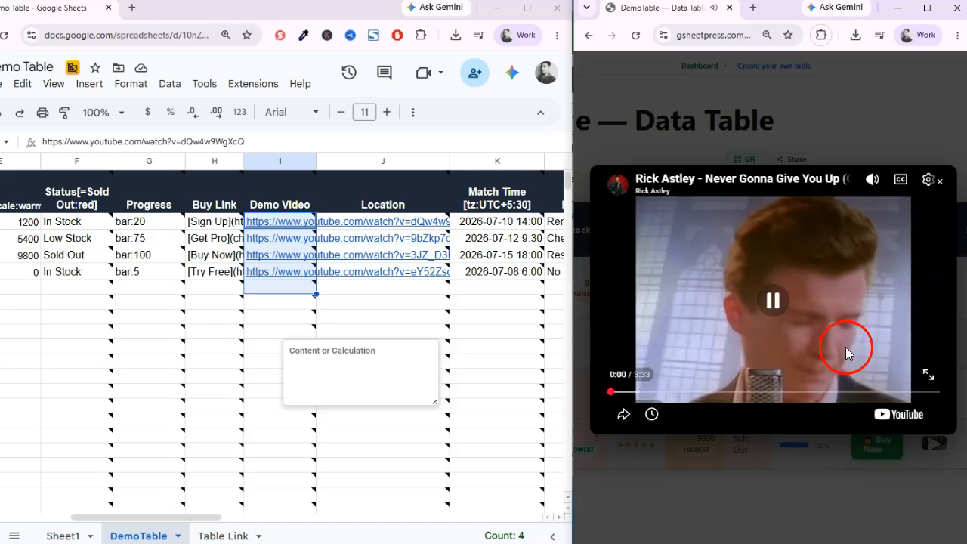
left_click(940, 182)
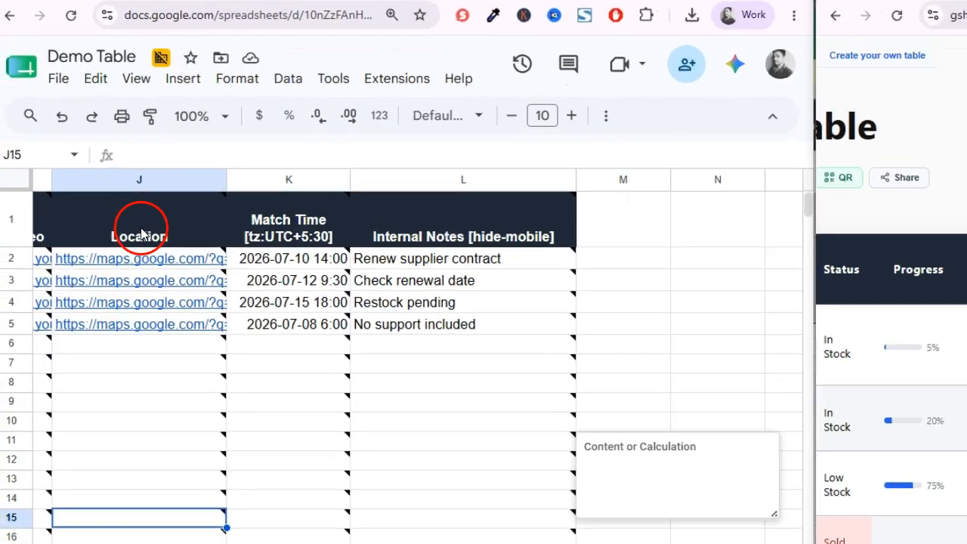
Examine the Location column's Google Maps links and preview the Singapore, New York and London maps on the published page.
left_click_drag(142, 228, 161, 358)
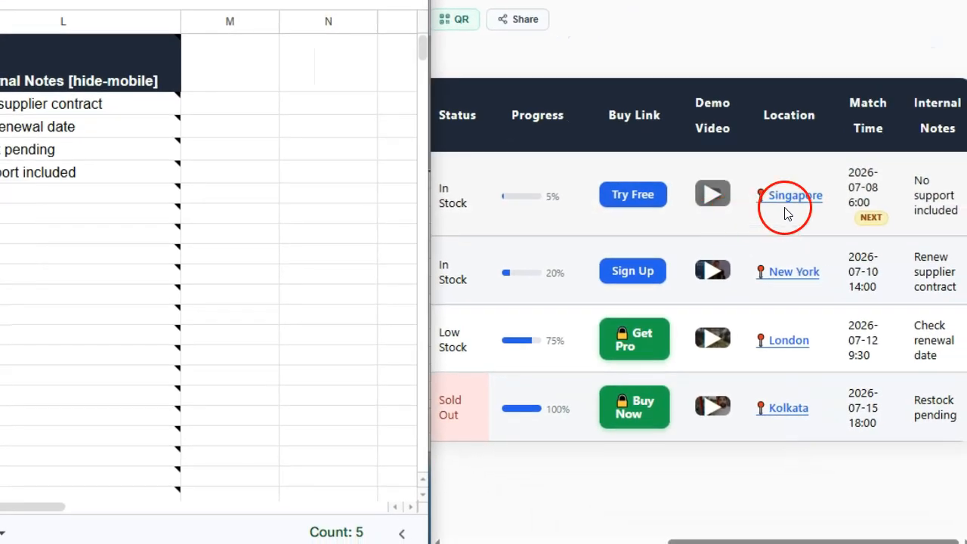
left_click(786, 198)
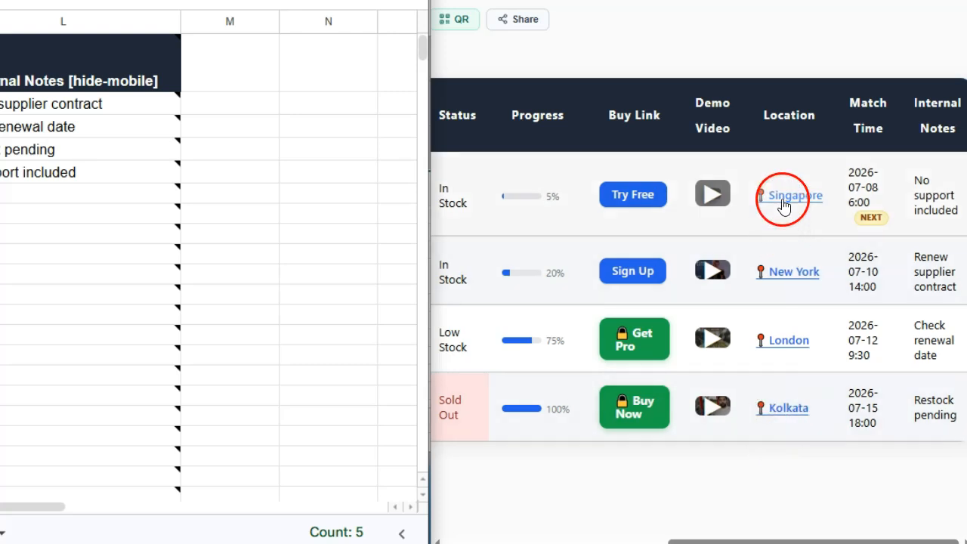
left_click(566, 233)
left_click(660, 311)
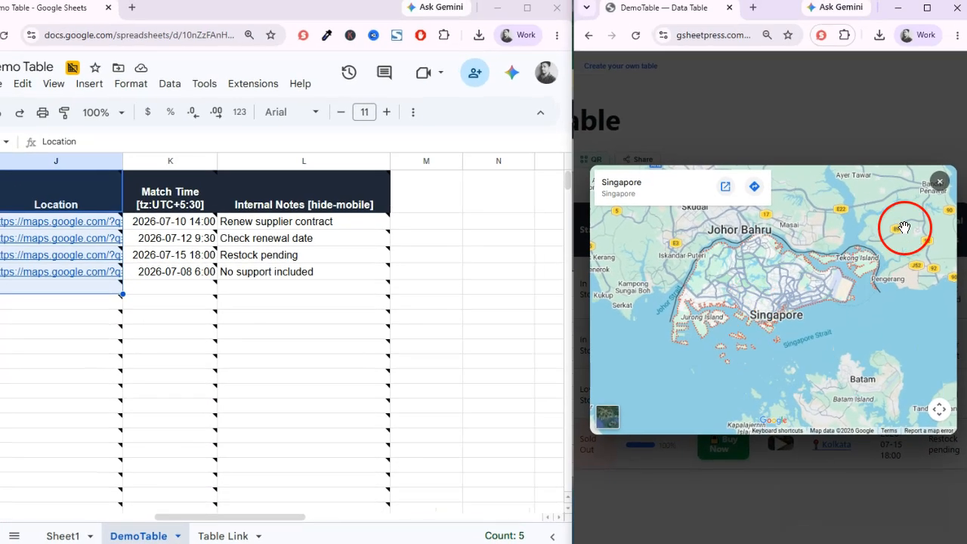
left_click(938, 184)
left_click(814, 350)
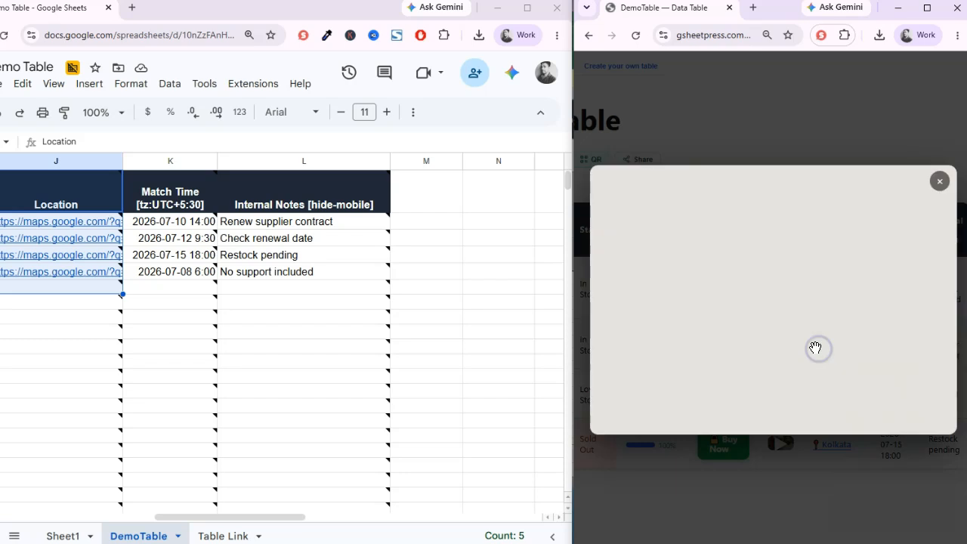
left_click(940, 182)
left_click(827, 399)
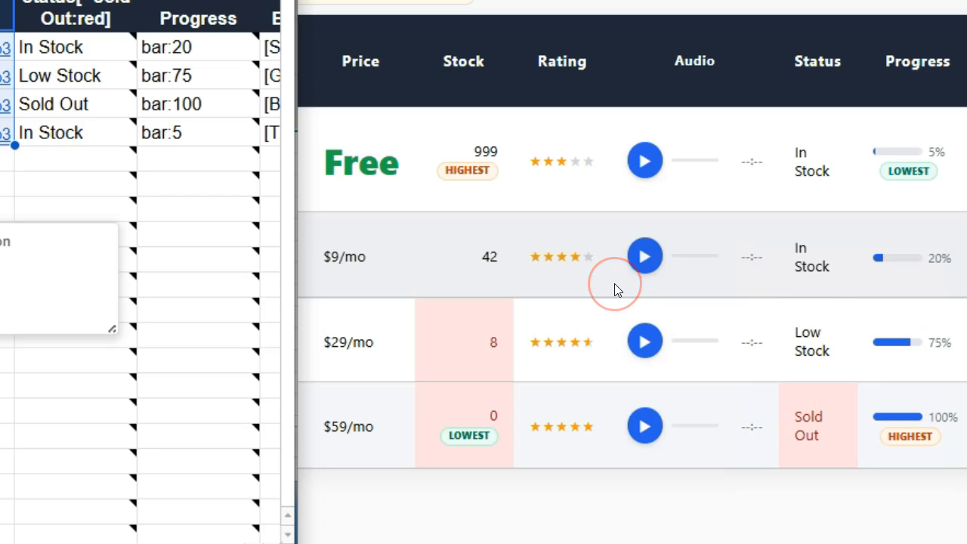
Play the Free row's audio on the published page.
left_click(648, 159)
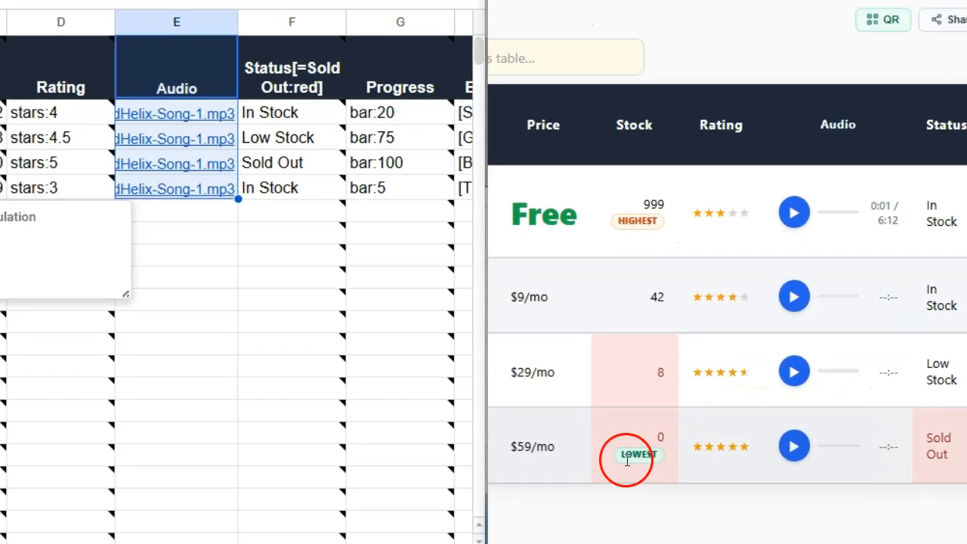
Examine the Stock column's highest and lowest badges on the published page and the Product, Price, Rating and Status columns in the sheet.
double_click(627, 458)
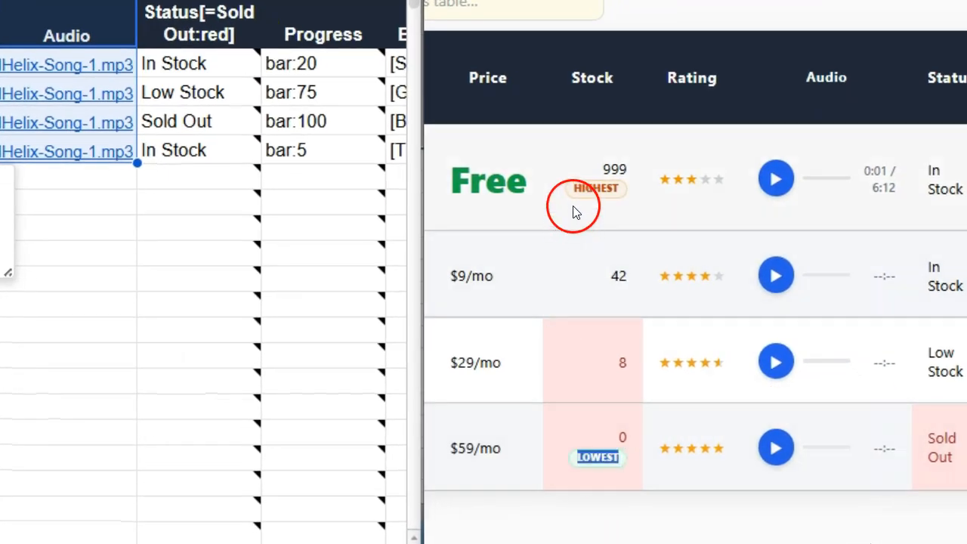
double_click(648, 233)
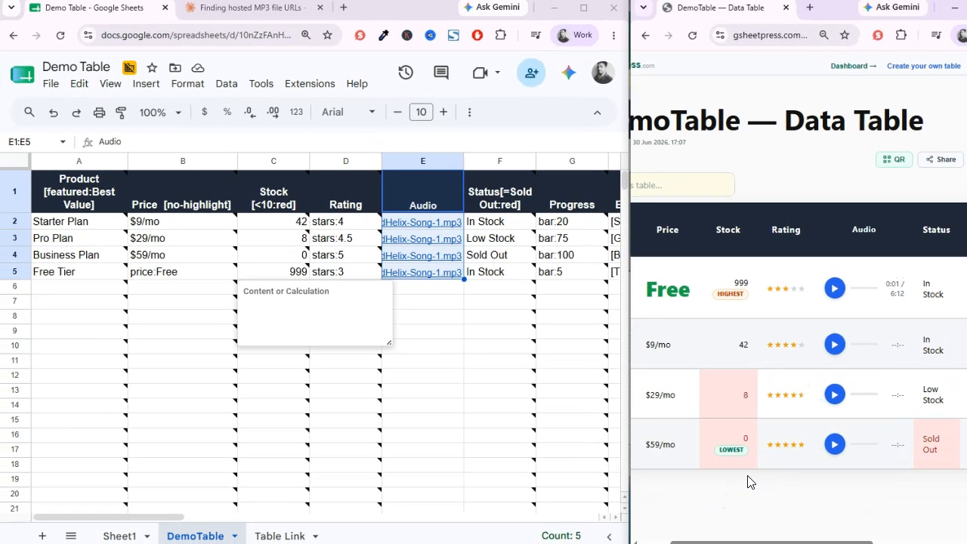
left_click_drag(83, 193, 93, 270)
left_click_drag(208, 202, 227, 286)
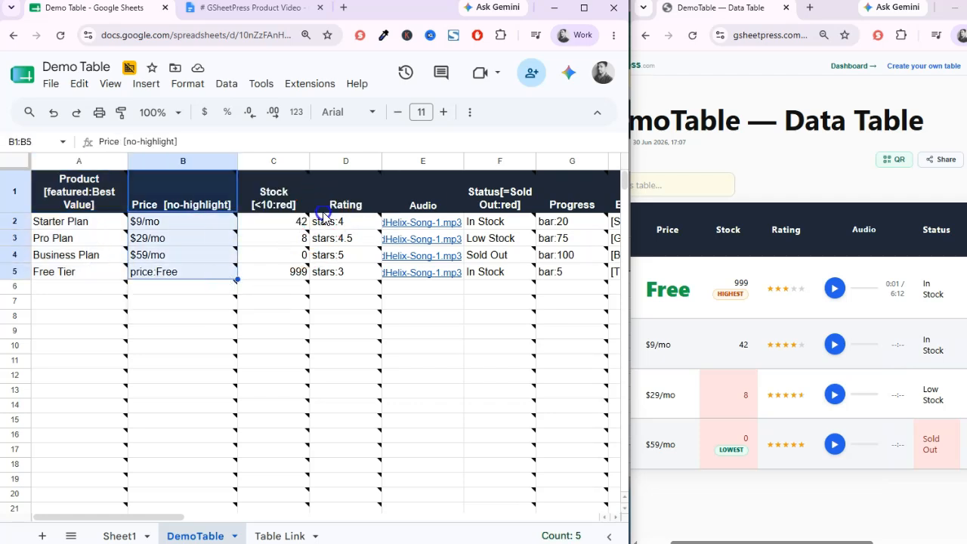
left_click_drag(333, 195, 344, 285)
left_click_drag(162, 517, 241, 520)
left_click_drag(216, 198, 213, 273)
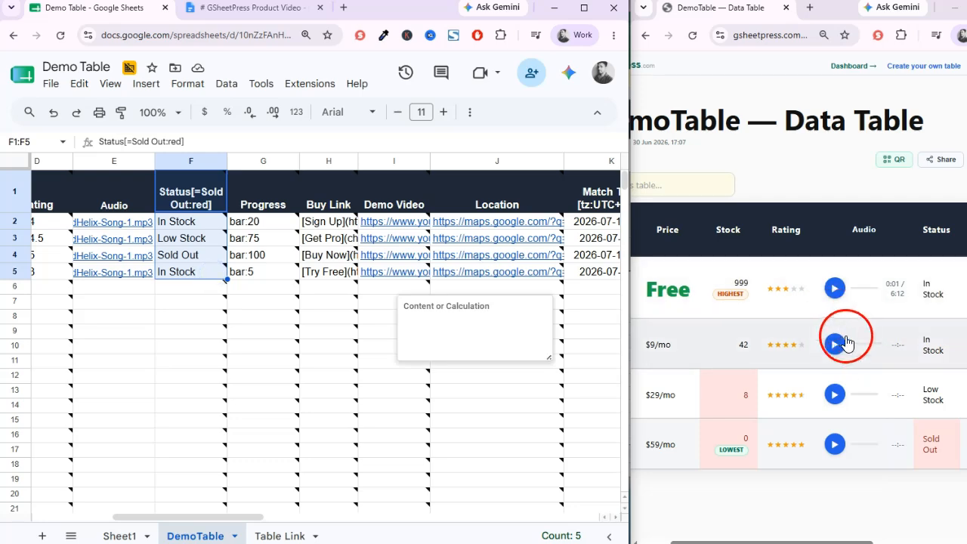
Sort the published table by Product in ascending and descending order, and focus its search field.
scroll(850, 342, "left", 2)
left_click(664, 232)
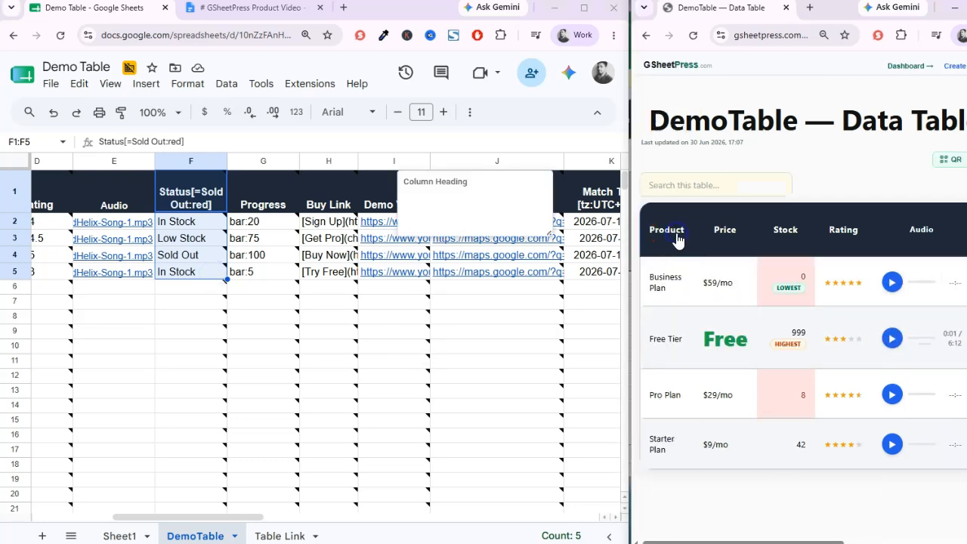
left_click(666, 232)
left_click(652, 171)
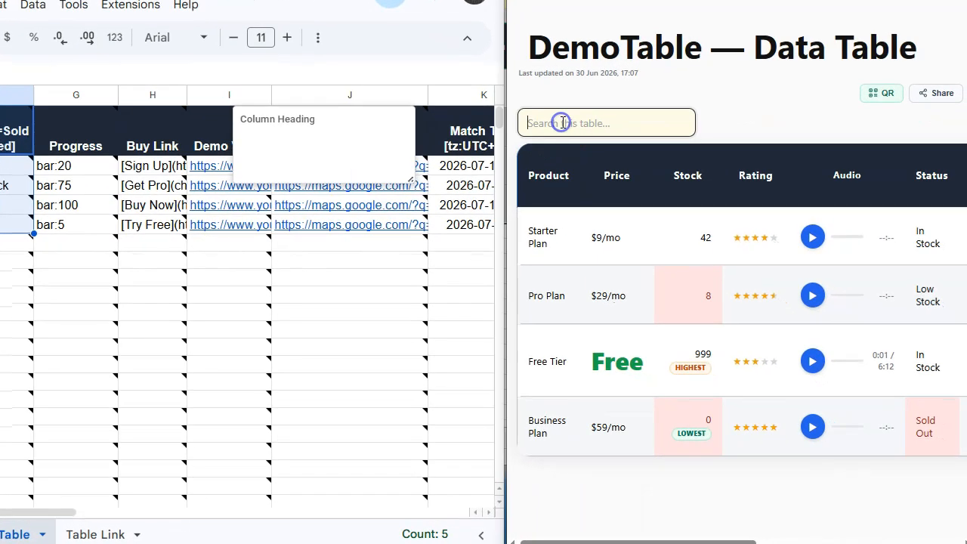
left_click(553, 180)
left_click(553, 180)
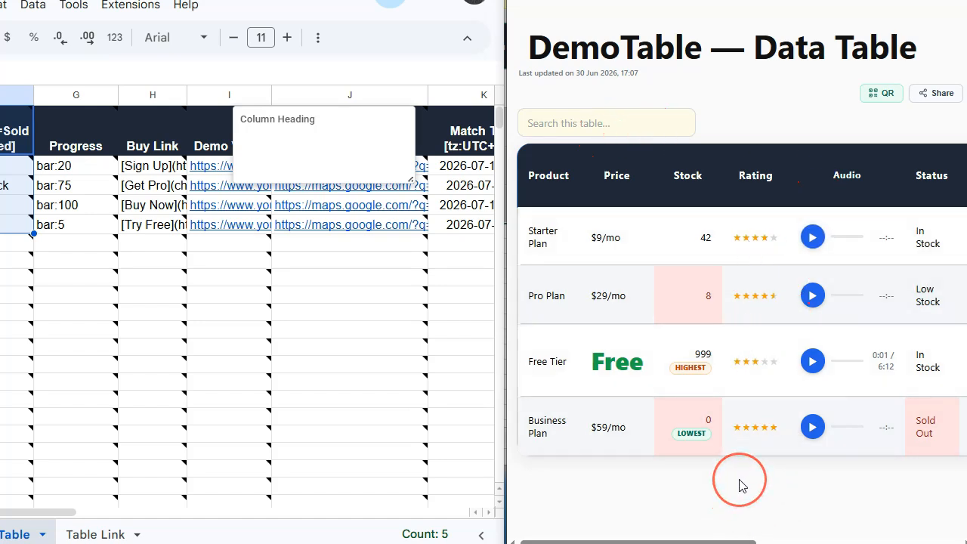
Publish the demo table again with the Gs2Web SaaS extension's Publish Table command.
left_click(131, 4)
mouse_move(333, 333)
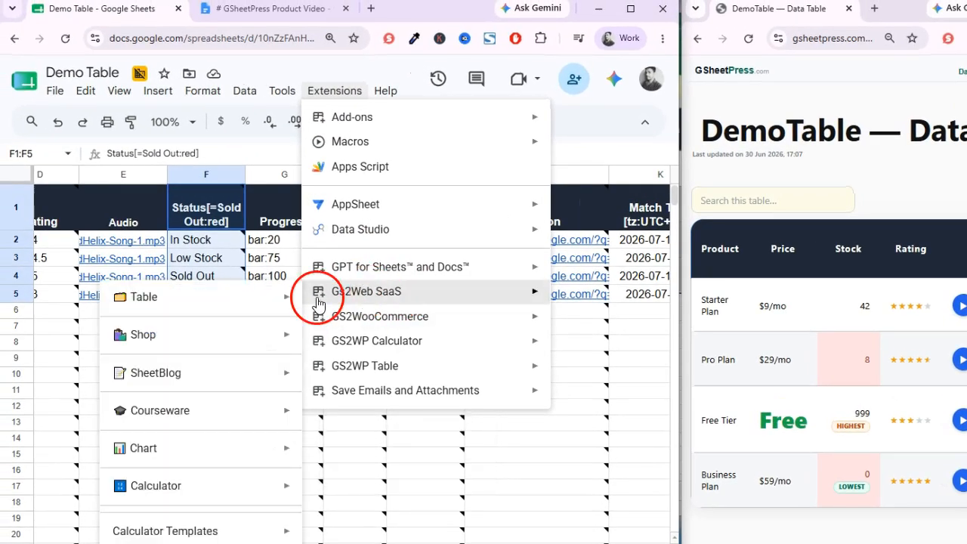
mouse_move(261, 310)
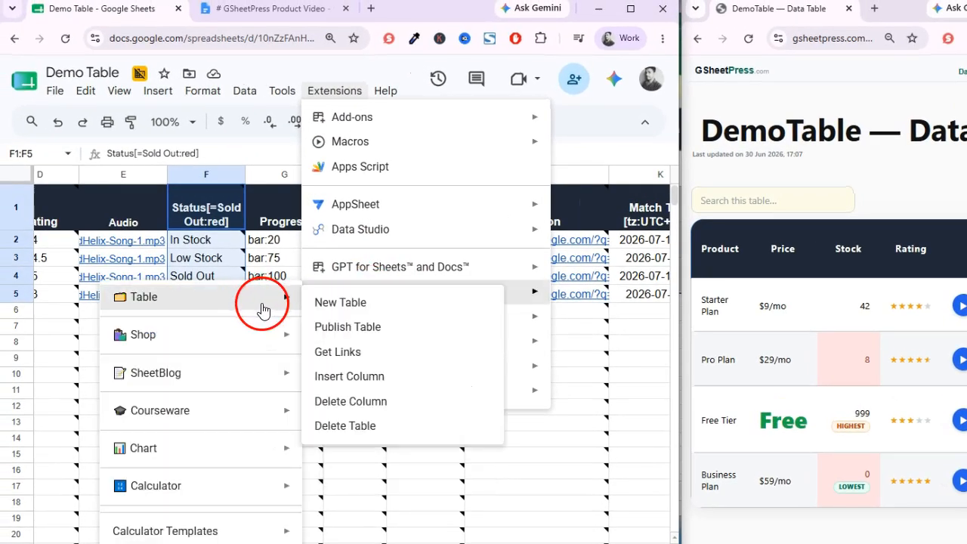
left_click(342, 335)
left_click(851, 246)
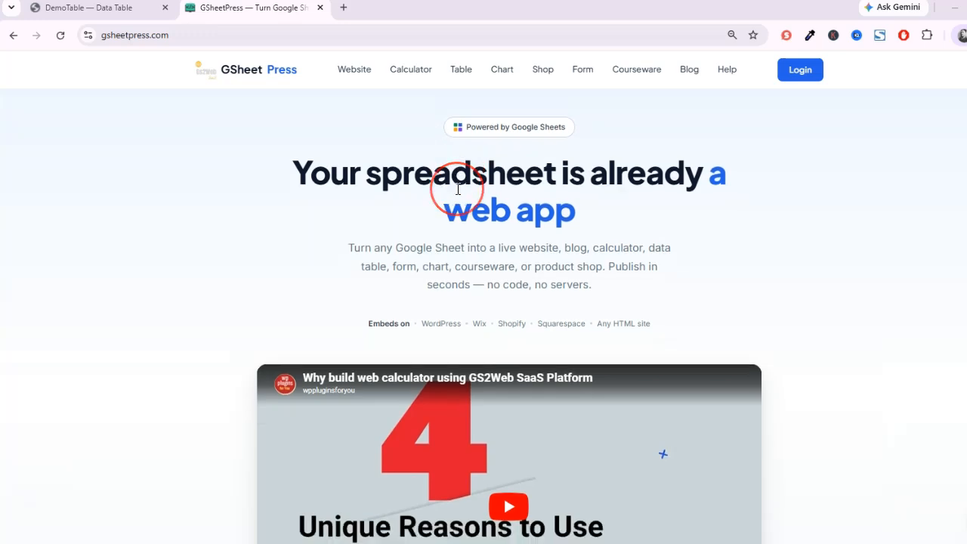
Look over the GSheetPress home page and open its Table product page.
scroll(457, 189, "down", 5)
scroll(457, 189, "up", 5)
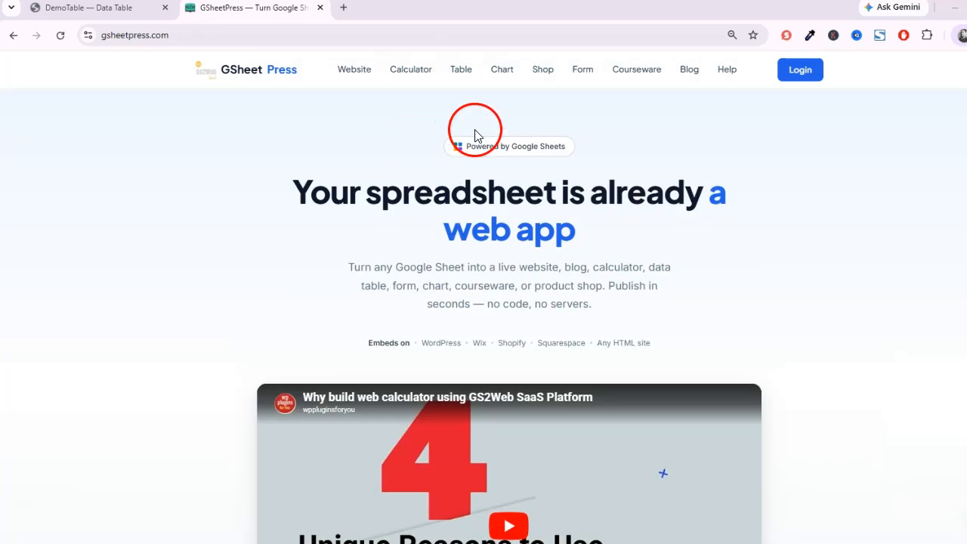
left_click(465, 71)
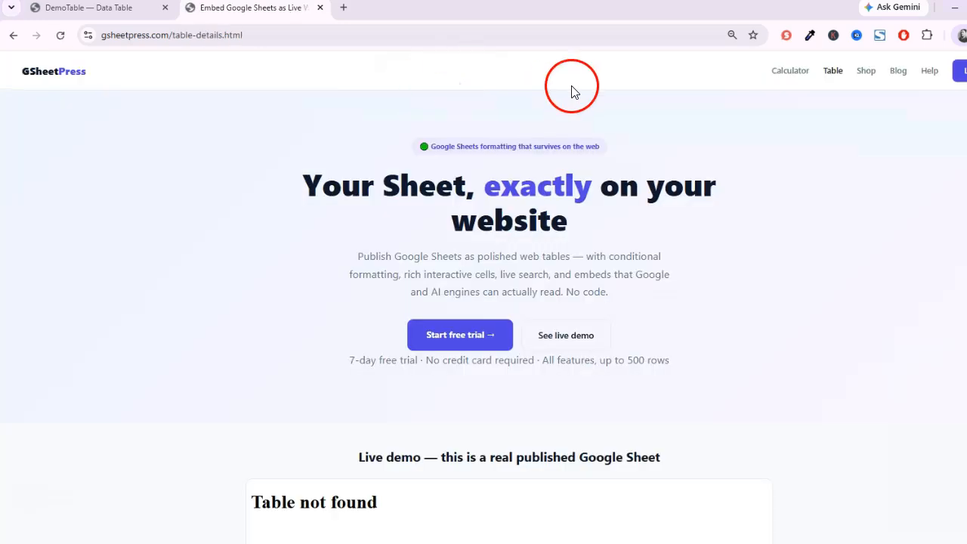